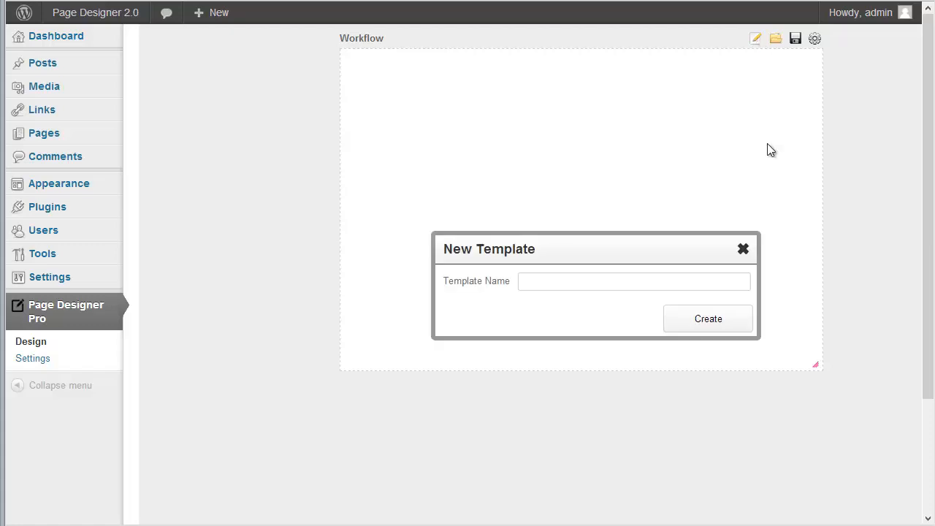
Create the Demo1 template and set its background to the pasted PluginPros logo wave image URL.
click(568, 282)
click(702, 323)
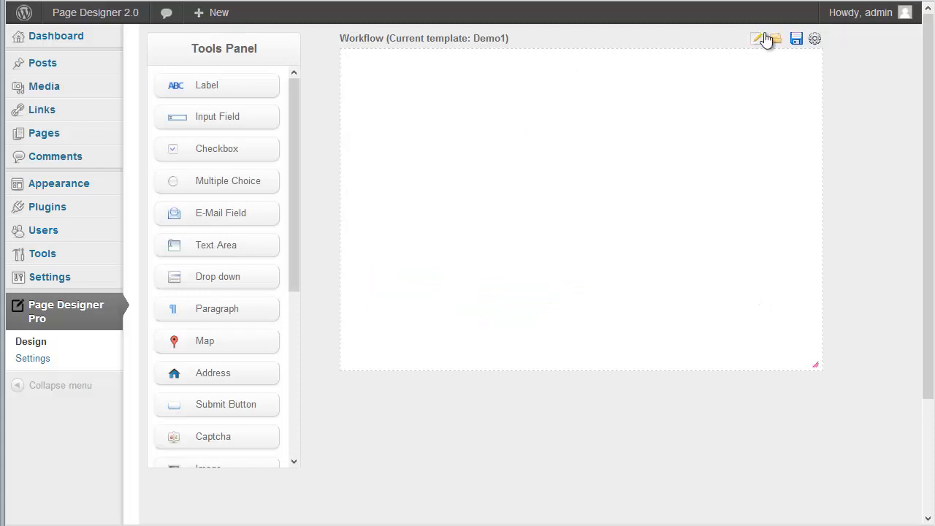
click(814, 38)
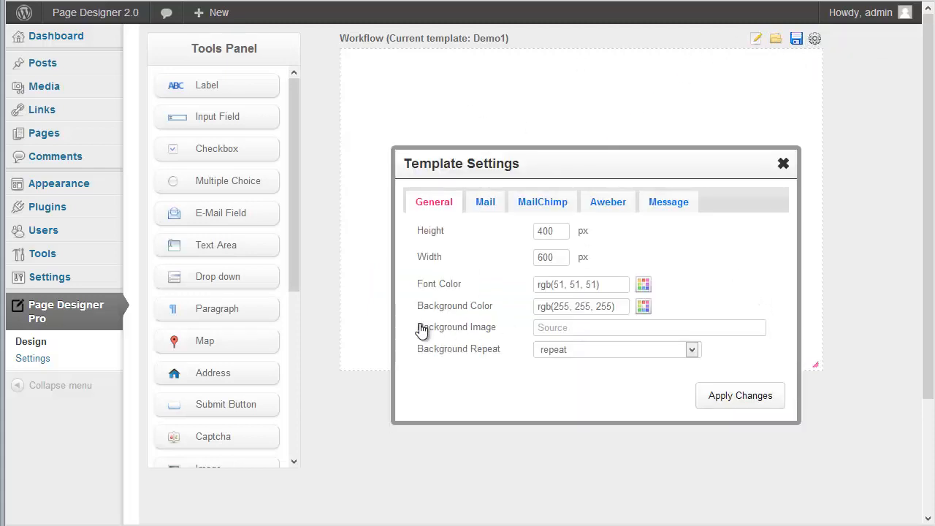
right_click(559, 326)
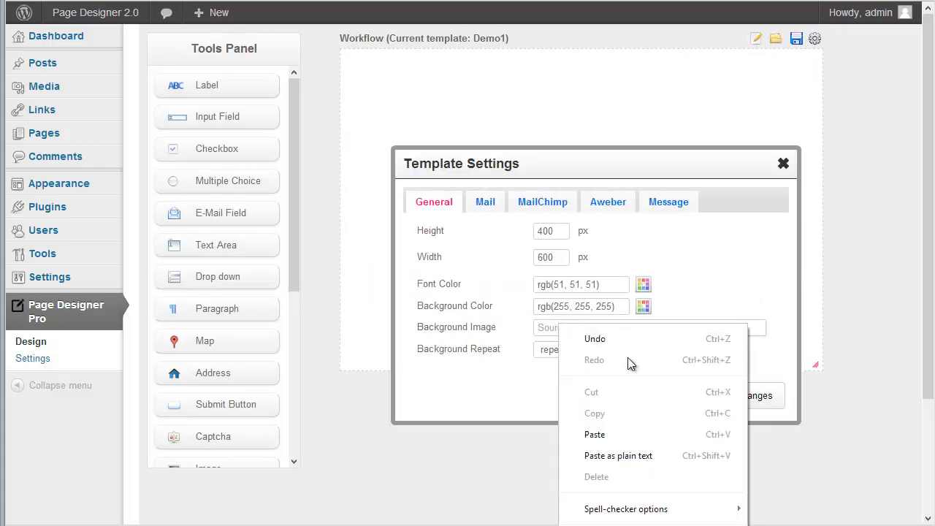
click(595, 434)
click(737, 404)
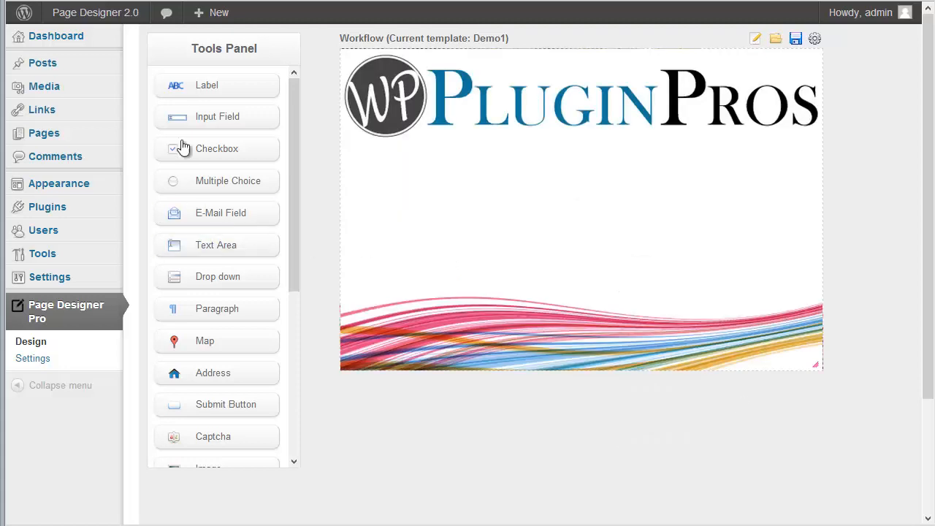
Drop a label onto the canvas below the logo and change its text to 'Name:'.
drag(210, 91, 430, 178)
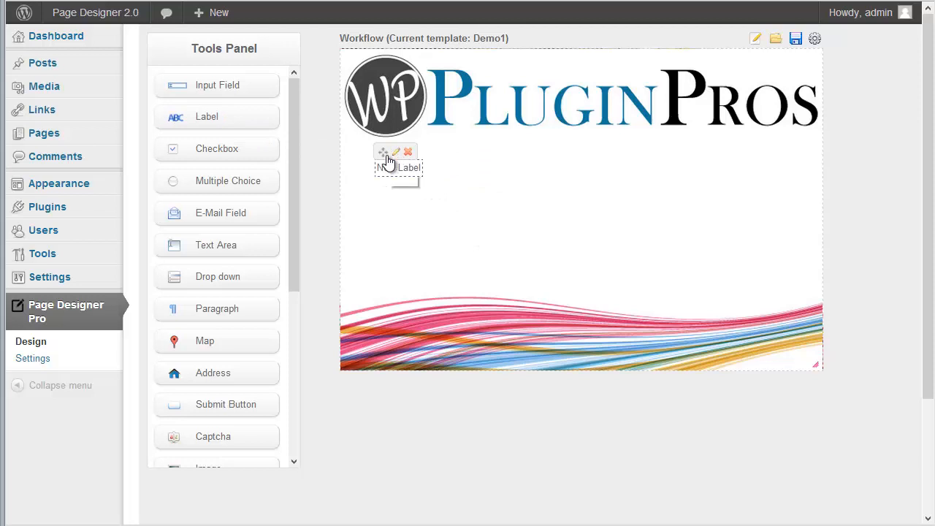
click(388, 149)
key(ctrl+a)
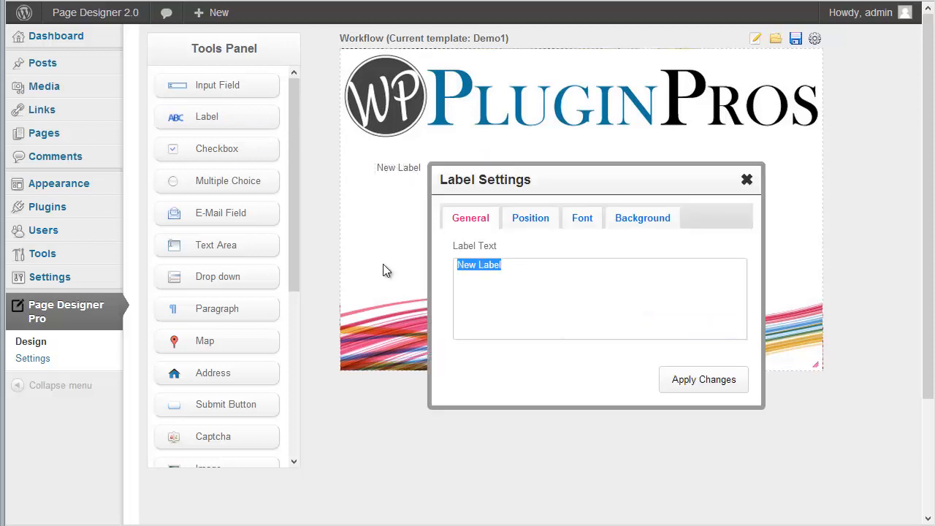
text(Name:)
click(730, 383)
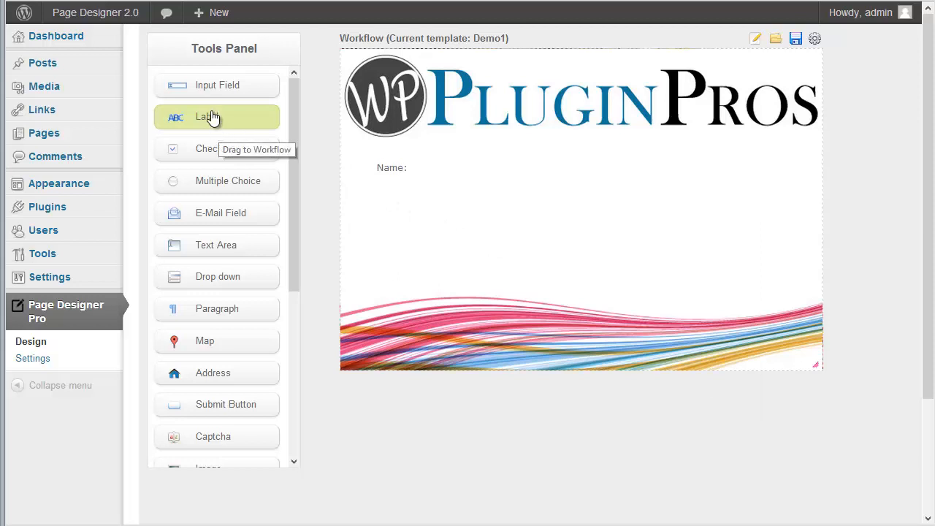
Add an input beside Name: with placeholder 'Please Enter Your Name' and input name FullName.
drag(211, 95, 476, 177)
mouse_move(478, 168)
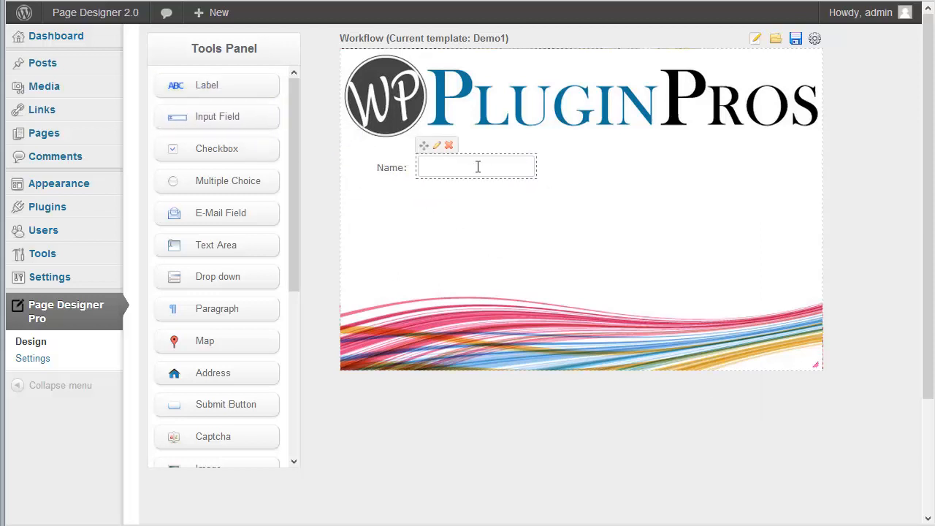
click(437, 150)
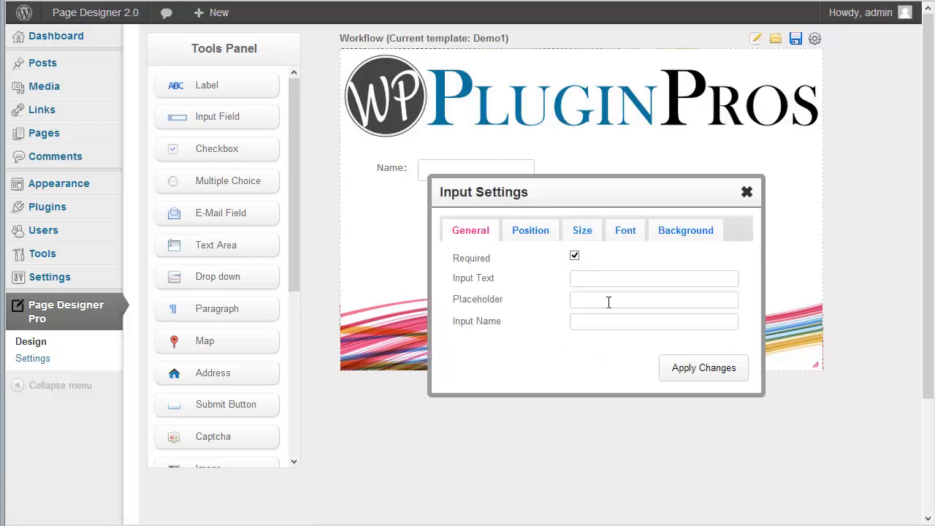
text(Please Enter Your Name)
click(587, 322)
text(FullName)
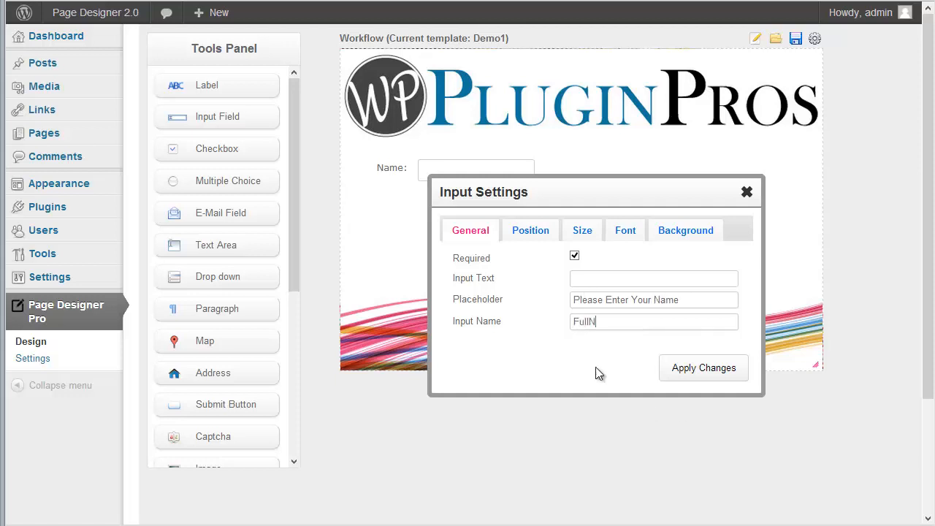
click(679, 375)
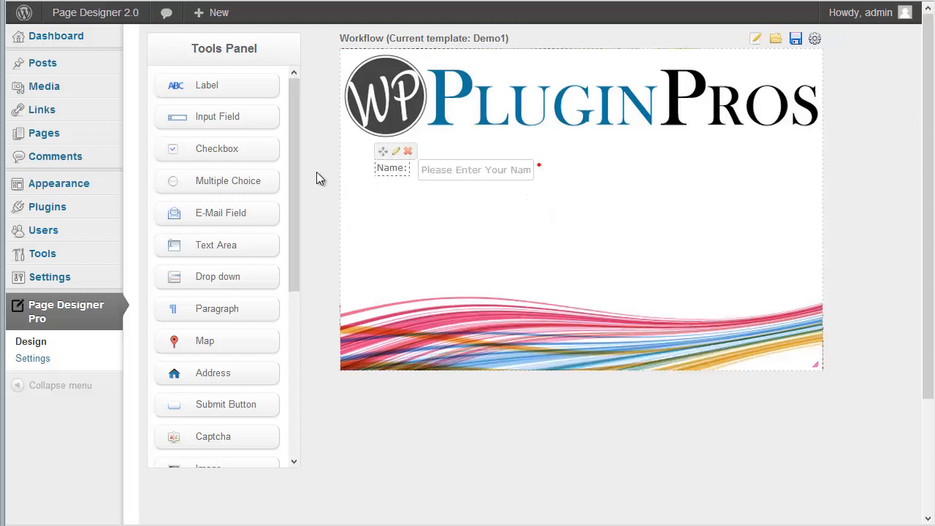
Add a required email input with placeholder 'Please Enter Your Email Address', 200 px wide.
drag(227, 127, 486, 206)
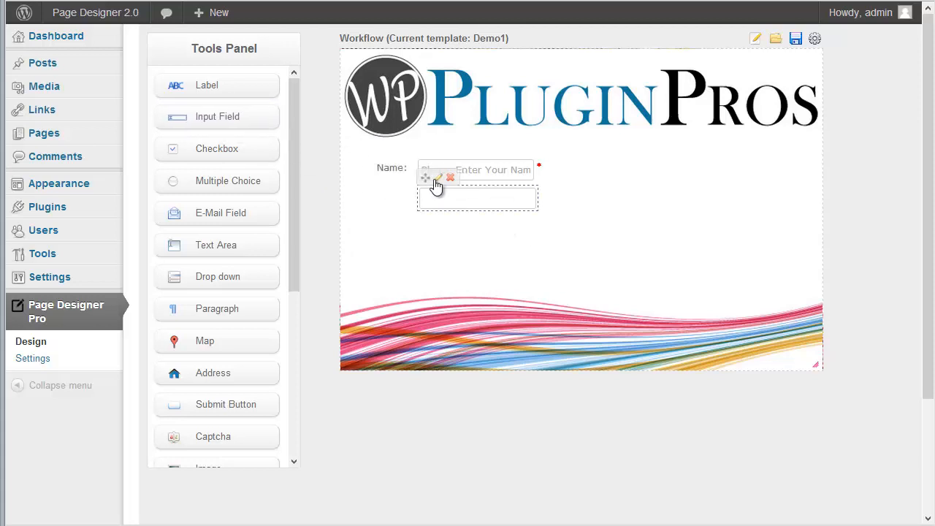
click(437, 187)
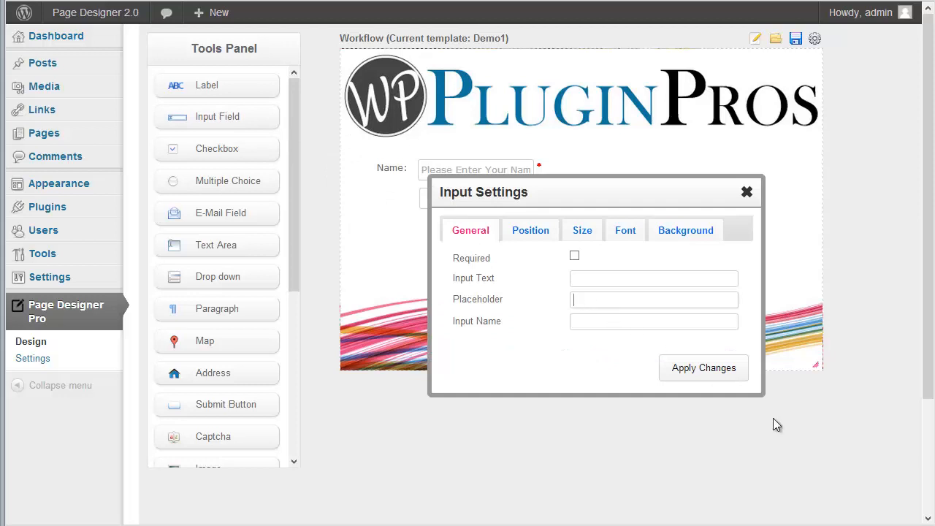
text(Please En)
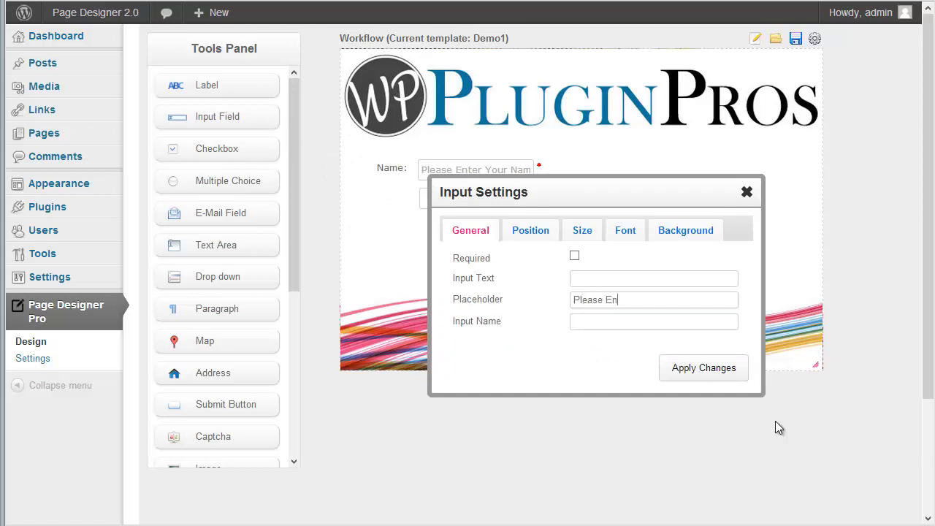
text(ter Your Email Address)
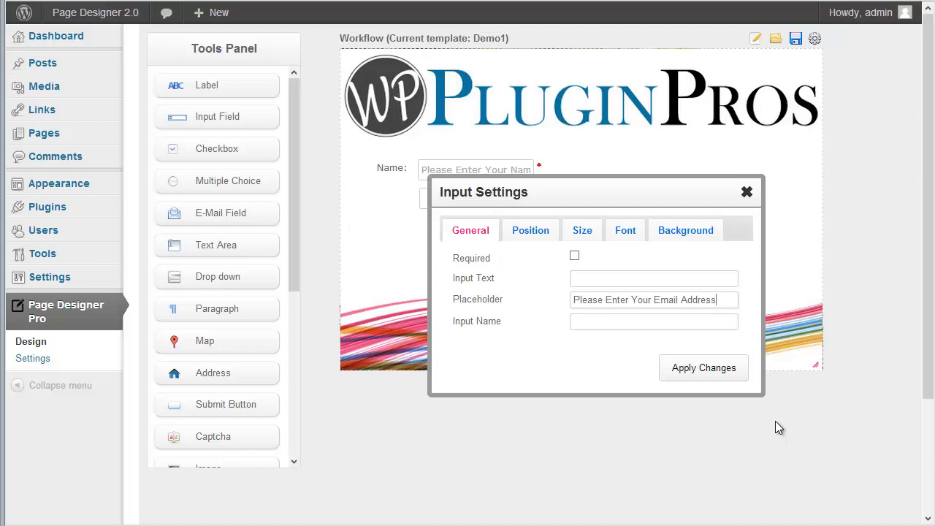
click(583, 230)
click(585, 285)
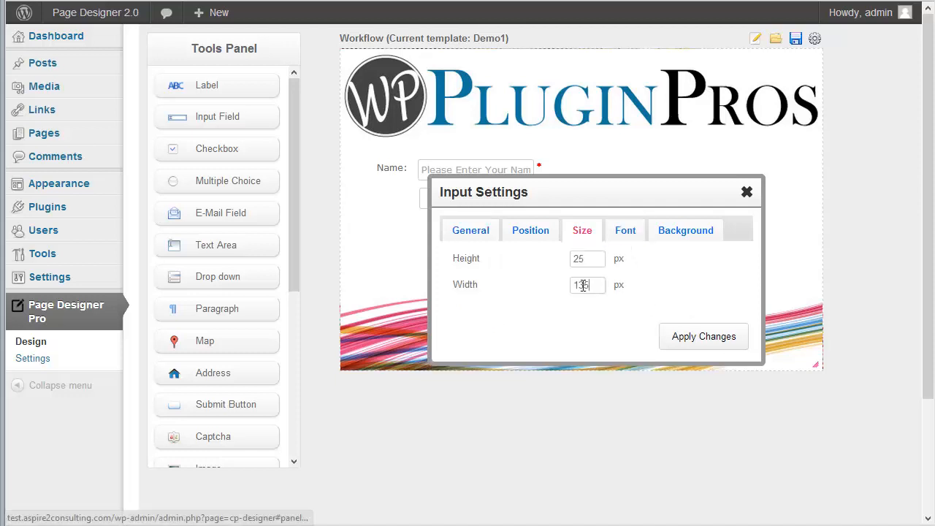
double_click(584, 285)
text(200)
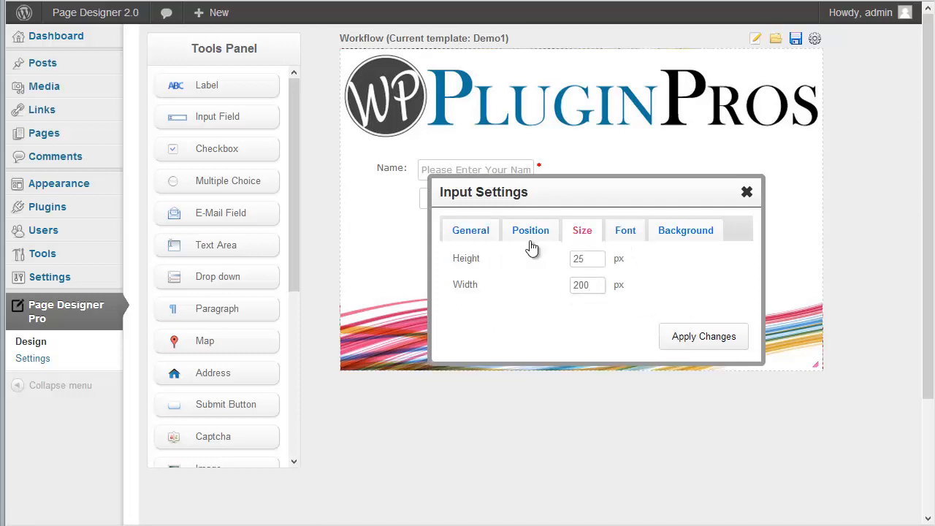
click(484, 233)
click(574, 256)
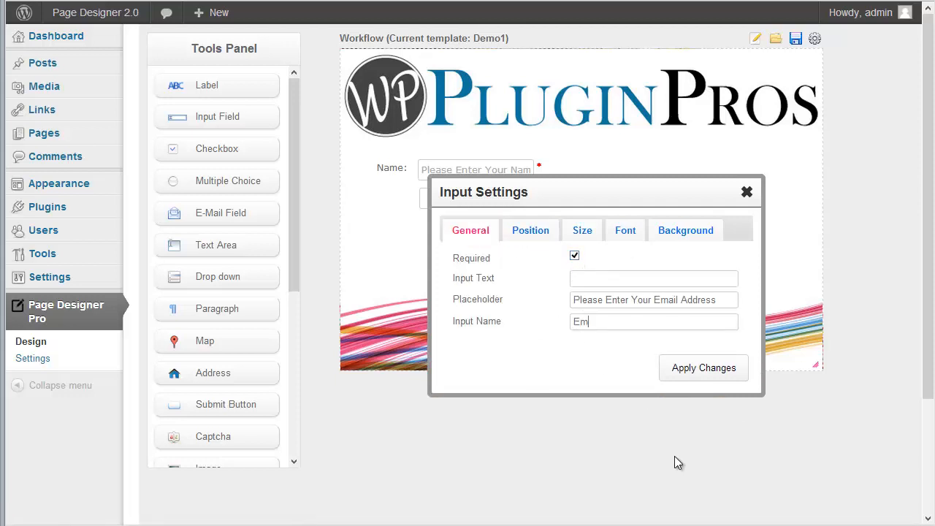
click(699, 360)
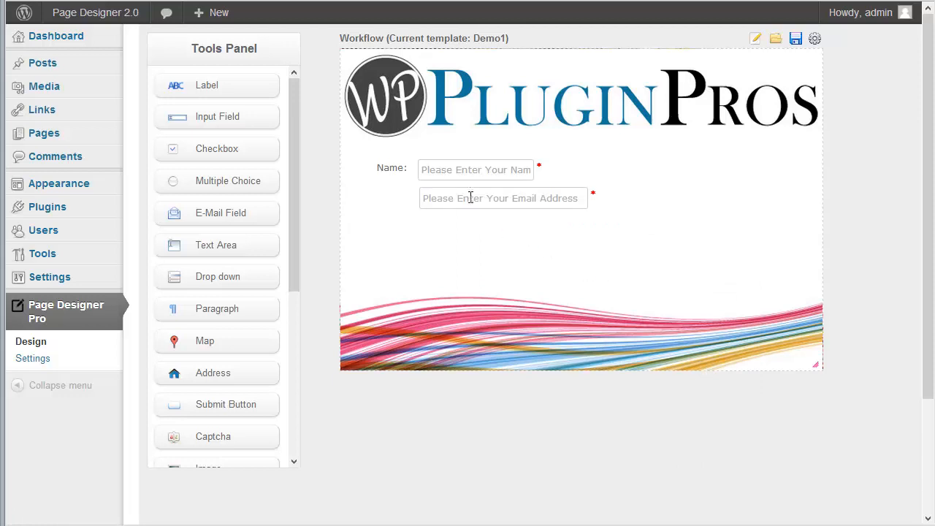
Widen the Name input to 200 px.
mouse_move(456, 170)
click(437, 151)
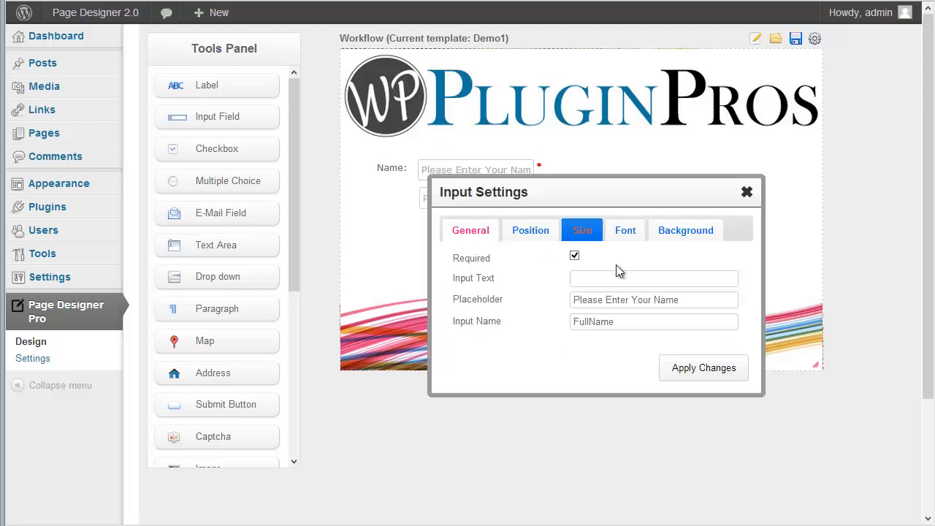
click(583, 230)
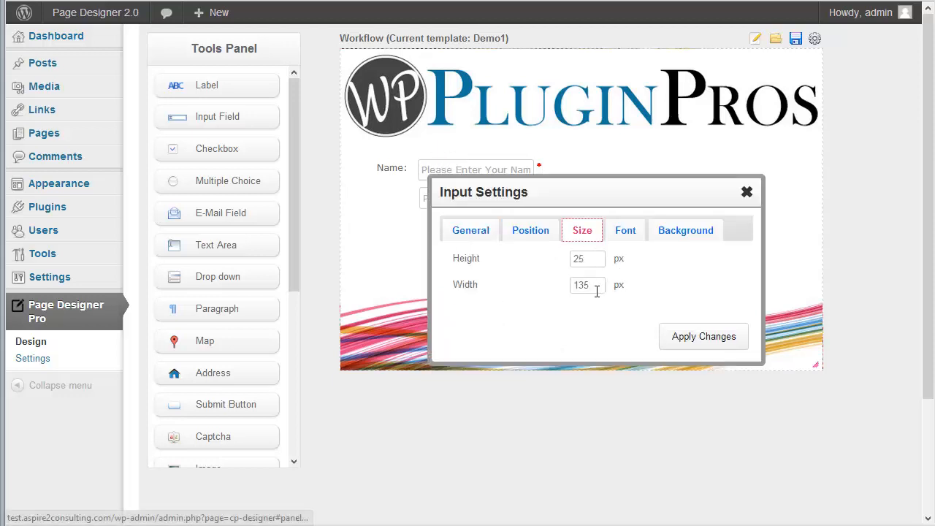
double_click(595, 286)
text(200)
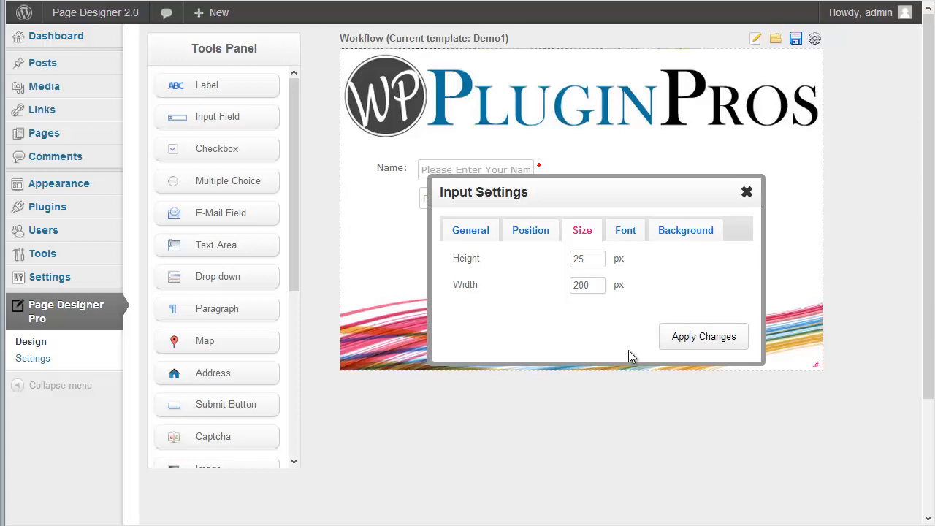
click(687, 339)
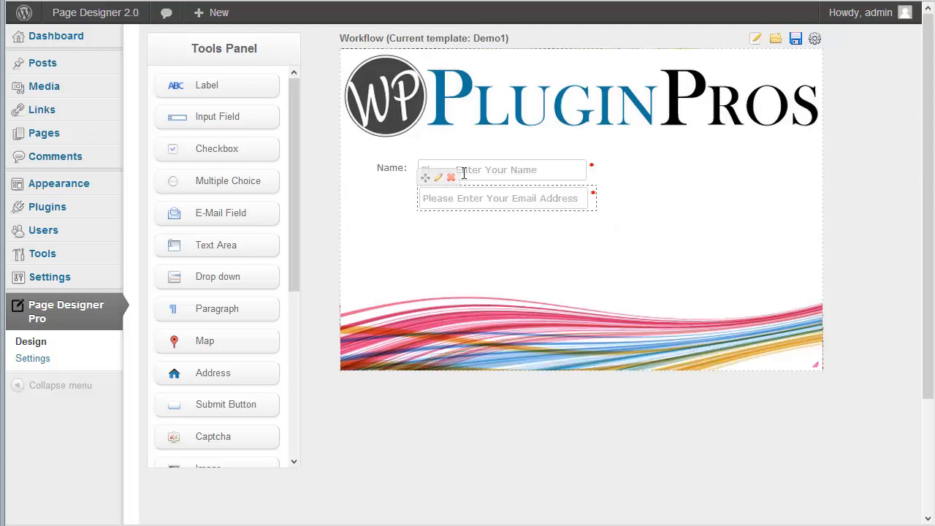
Add a label reading 'Email:' beside the email field.
mouse_move(463, 172)
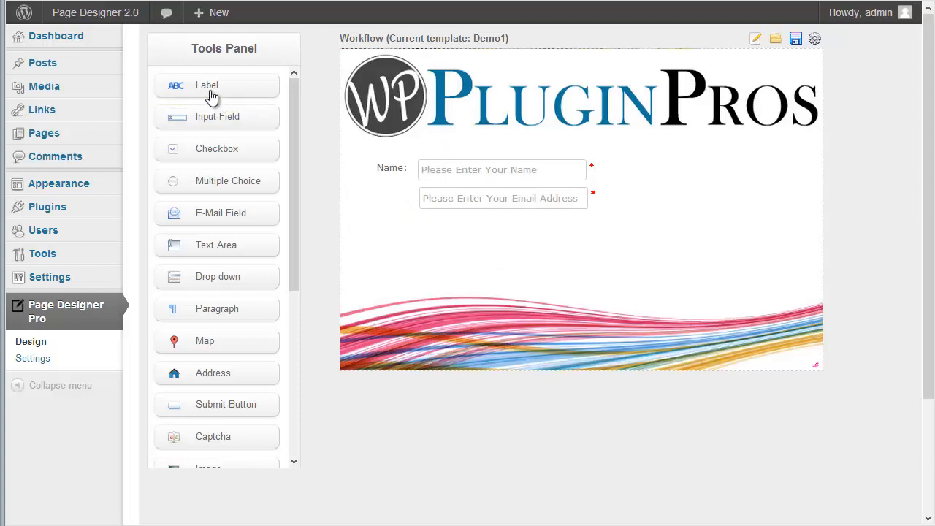
drag(210, 92, 429, 207)
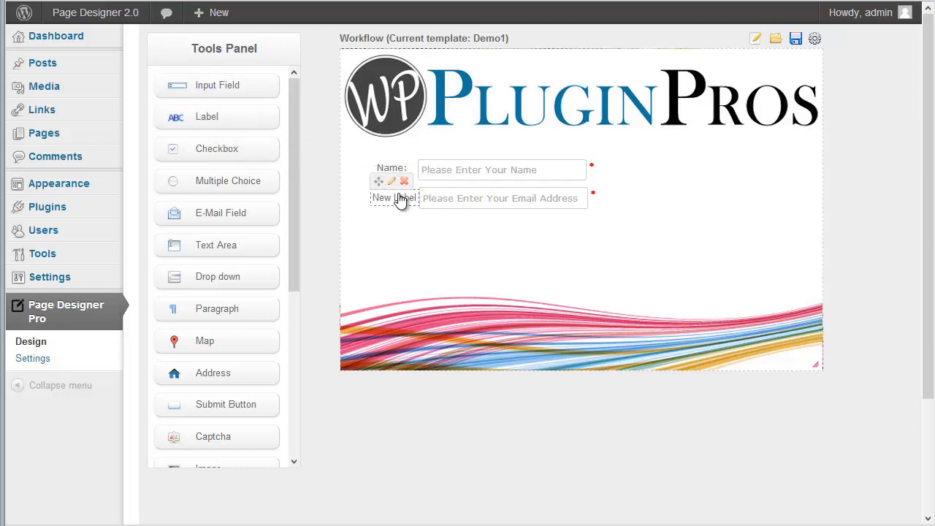
click(393, 182)
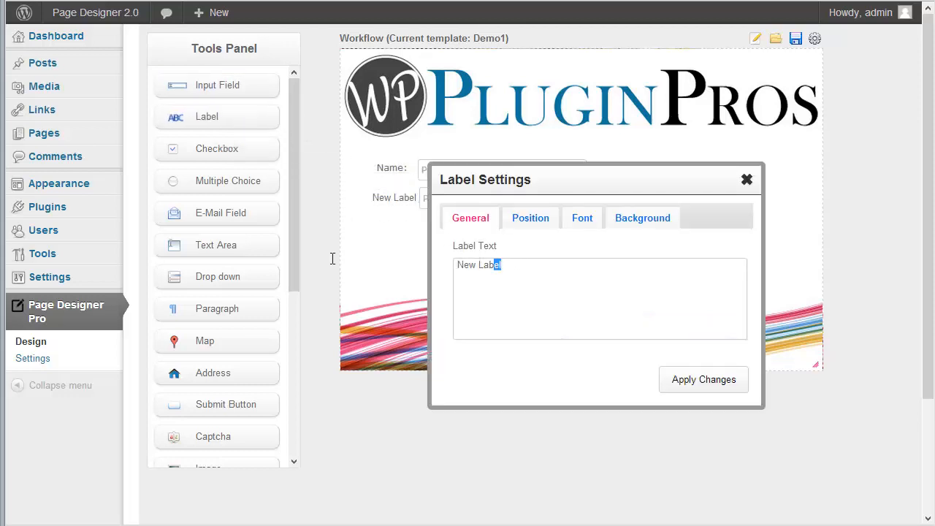
drag(332, 258, 329, 257)
text(Email:)
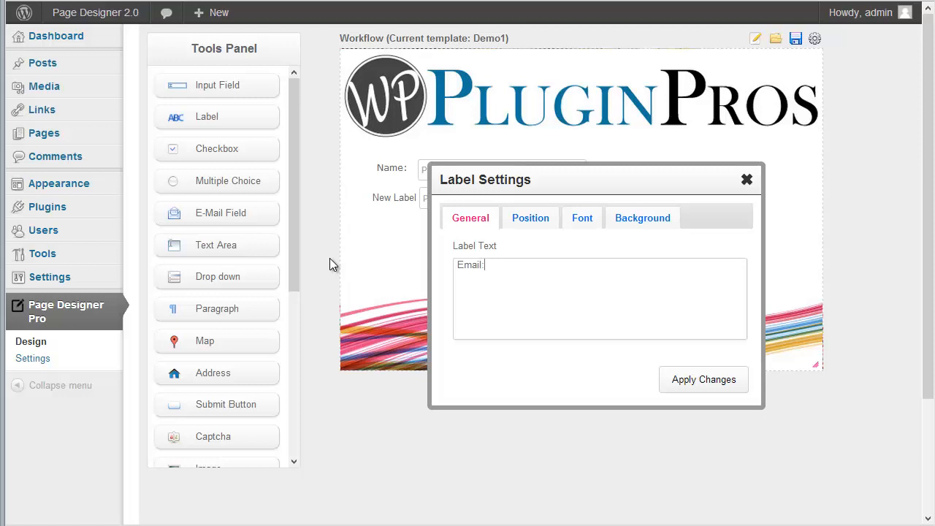
click(704, 380)
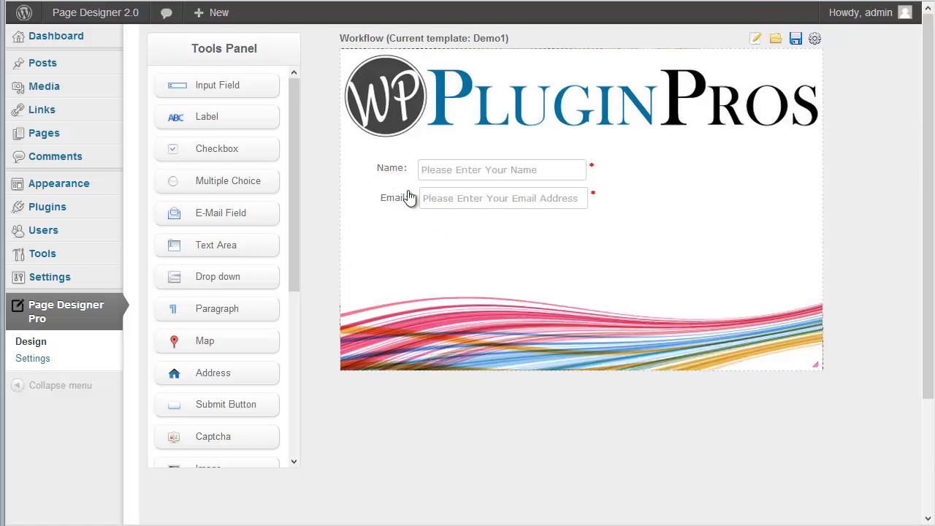
Position the Name label at left 45, top 135.
click(399, 154)
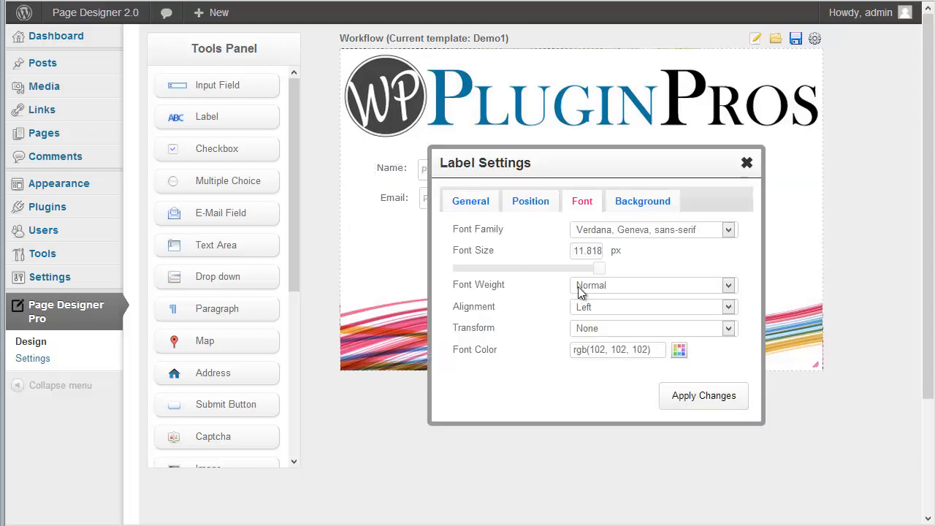
click(531, 203)
double_click(591, 234)
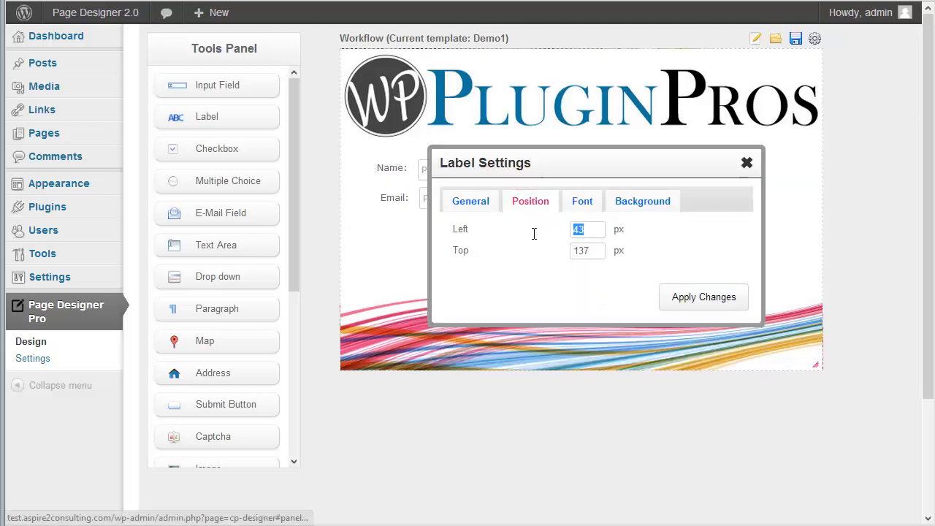
text(45)
key(Tab)
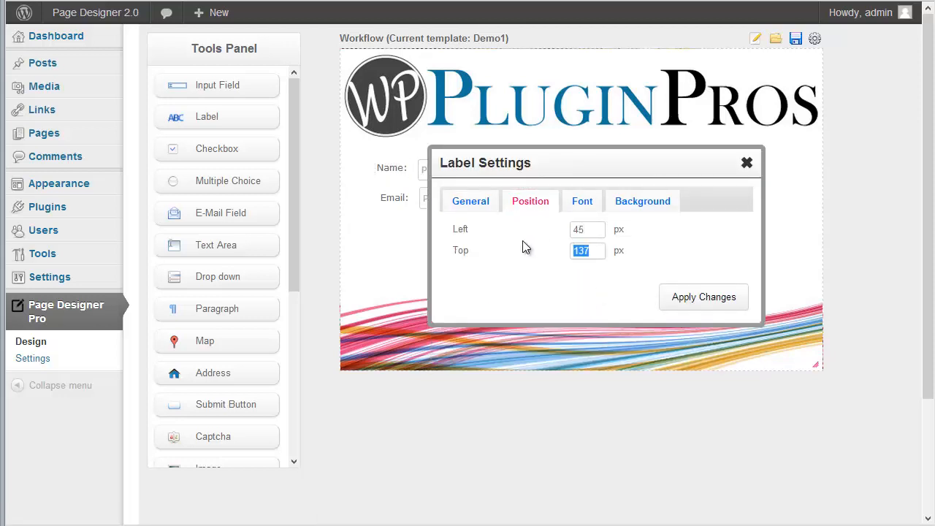
text(135)
click(739, 303)
Position the Email label at left 45 with a new Top value.
mouse_move(385, 202)
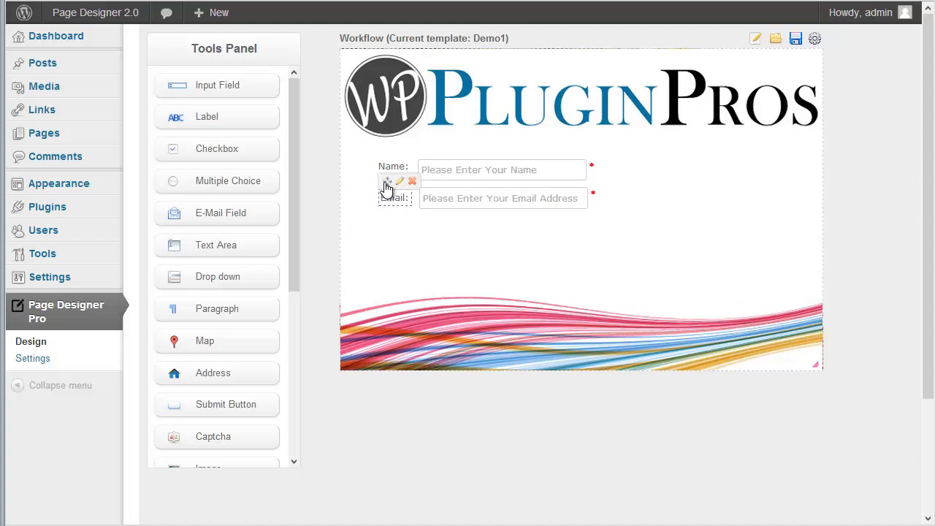
click(398, 181)
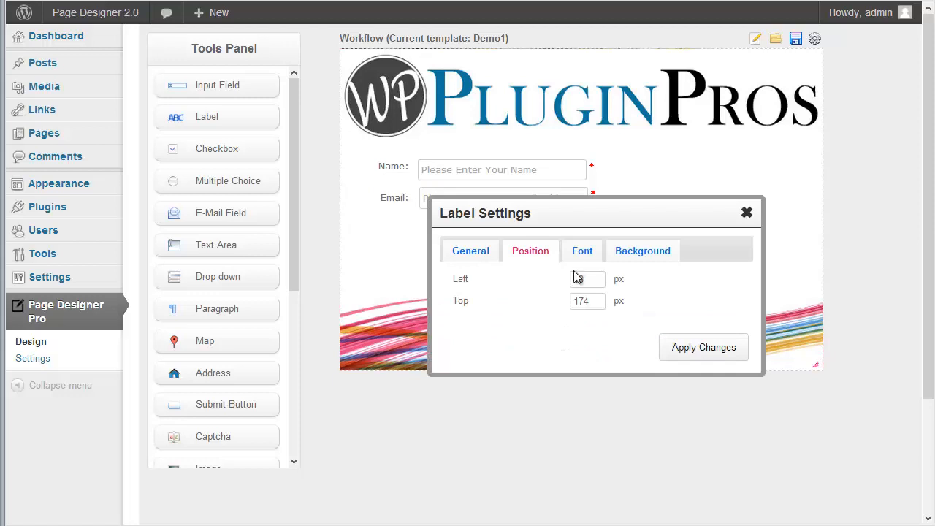
drag(595, 276, 475, 284)
text(45)
key(Tab)
text(17)
click(703, 348)
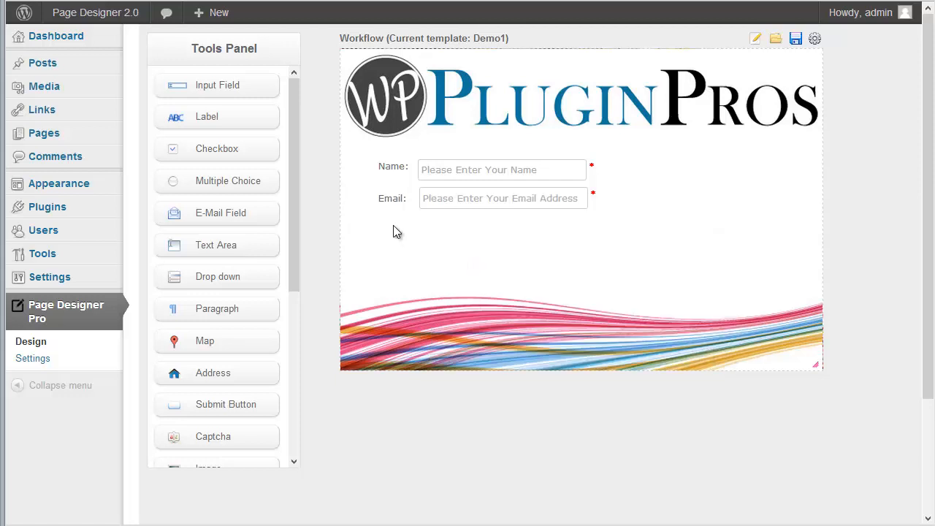
Position the Name input box at left 95, top 135.
click(436, 150)
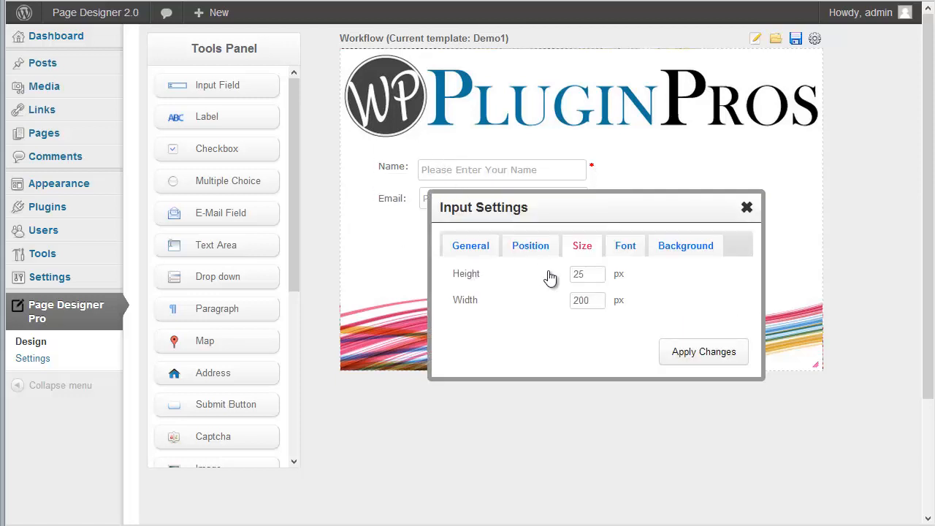
click(539, 252)
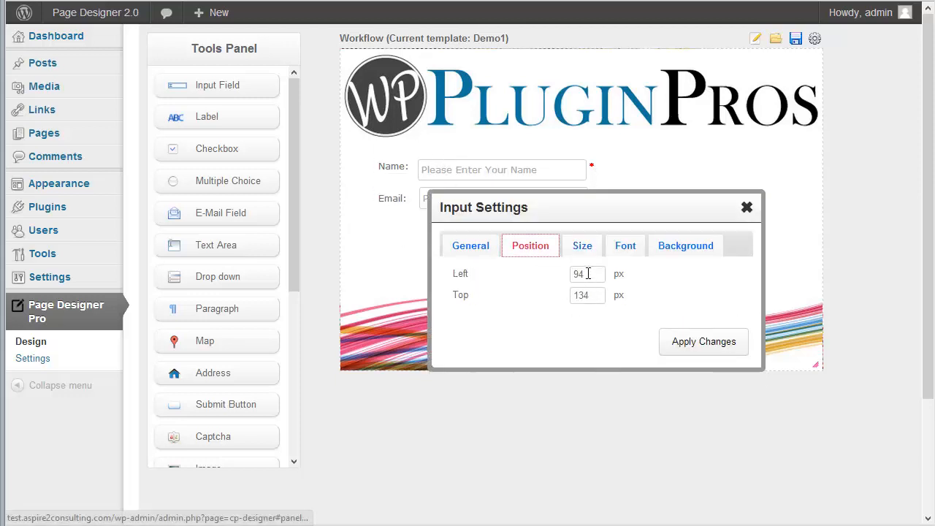
double_click(588, 274)
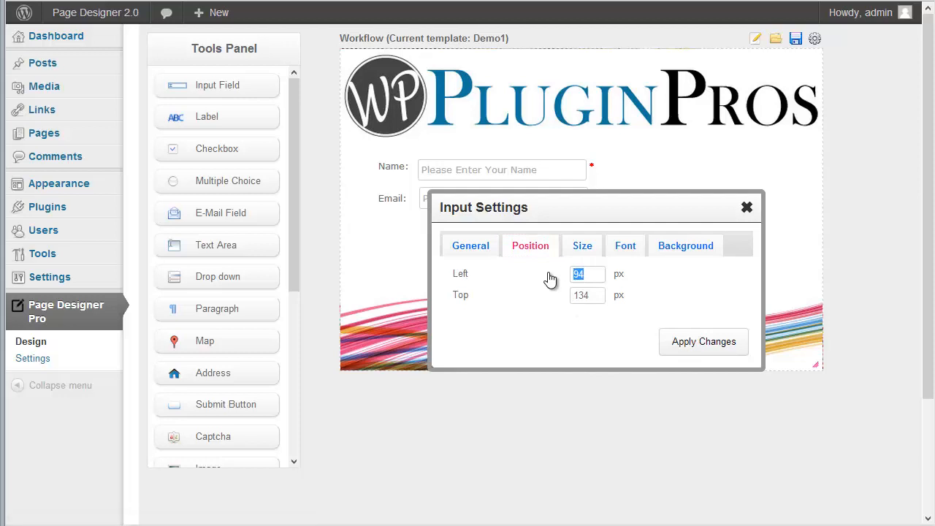
double_click(590, 293)
text(1)
click(721, 349)
Position the Email input box at left 95, top 175.
mouse_move(470, 193)
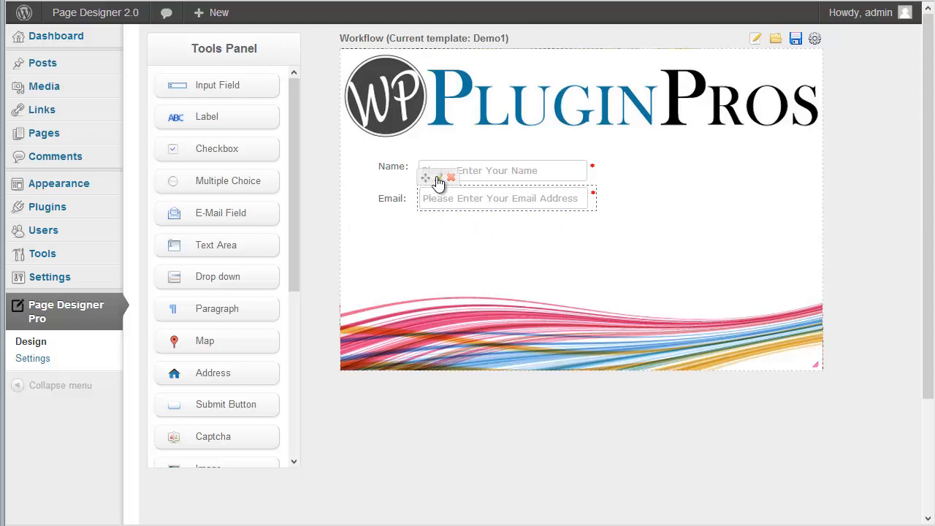
click(438, 178)
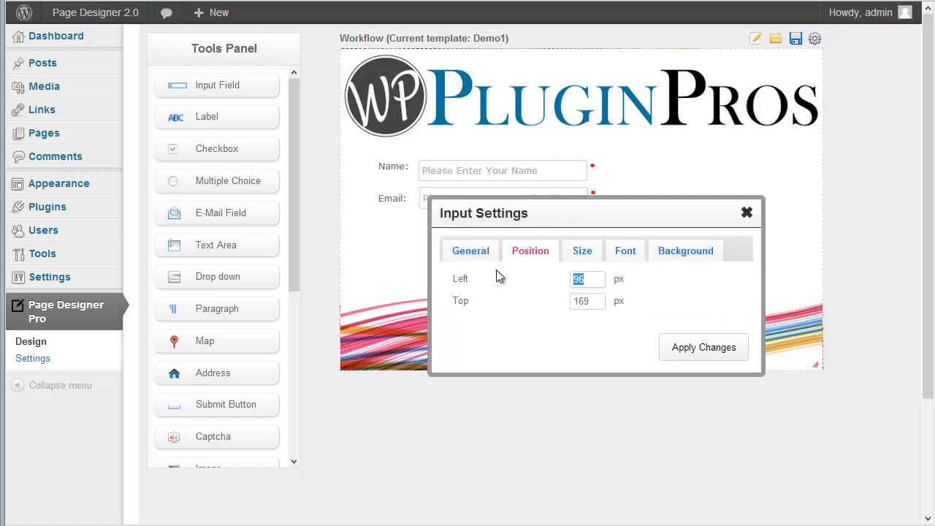
text(95)
key(Tab)
text(175)
click(686, 351)
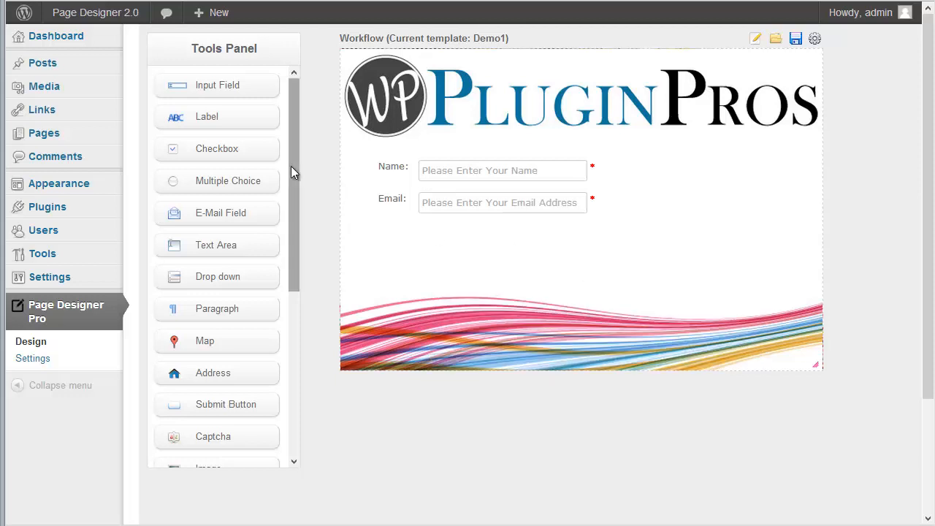
Add a multiple-choice group with Online, A Friend, Facebook, Other, input name Source.
drag(293, 179, 293, 194)
drag(237, 145, 716, 181)
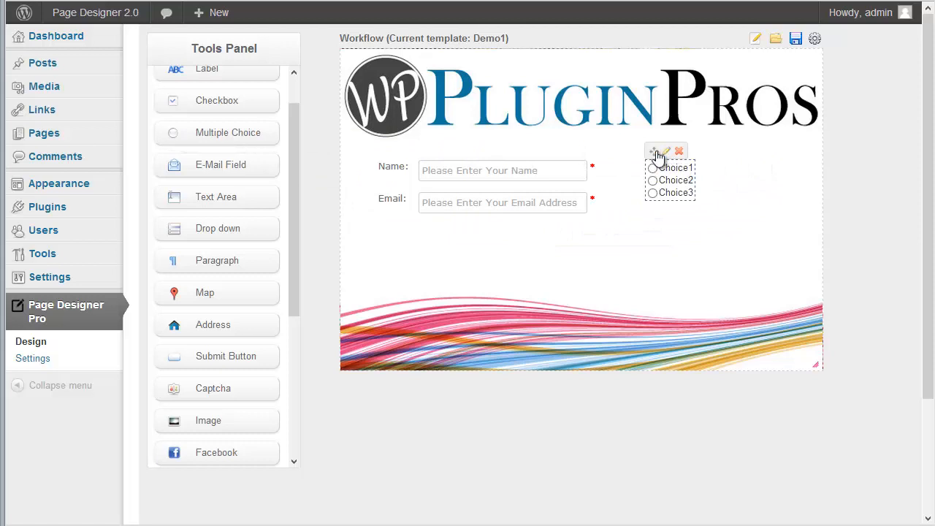
click(666, 153)
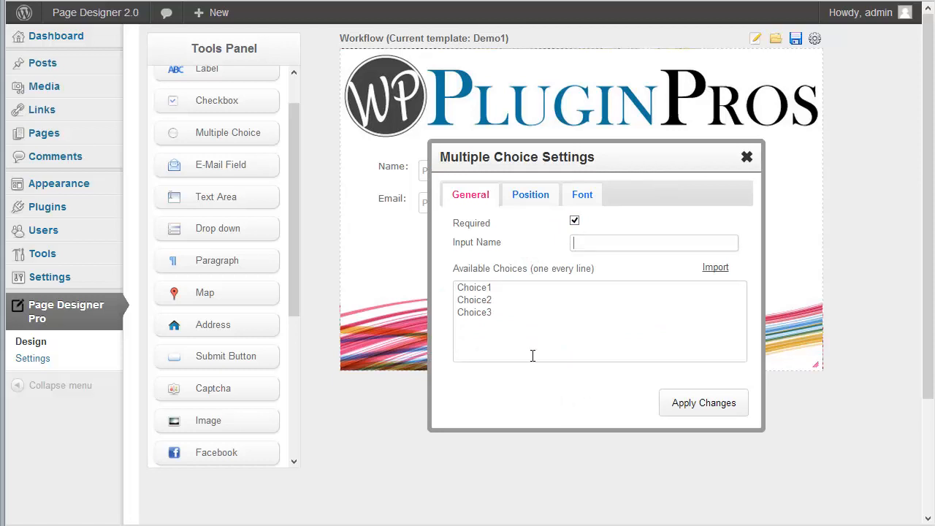
click(496, 290)
key(ctrl+a)
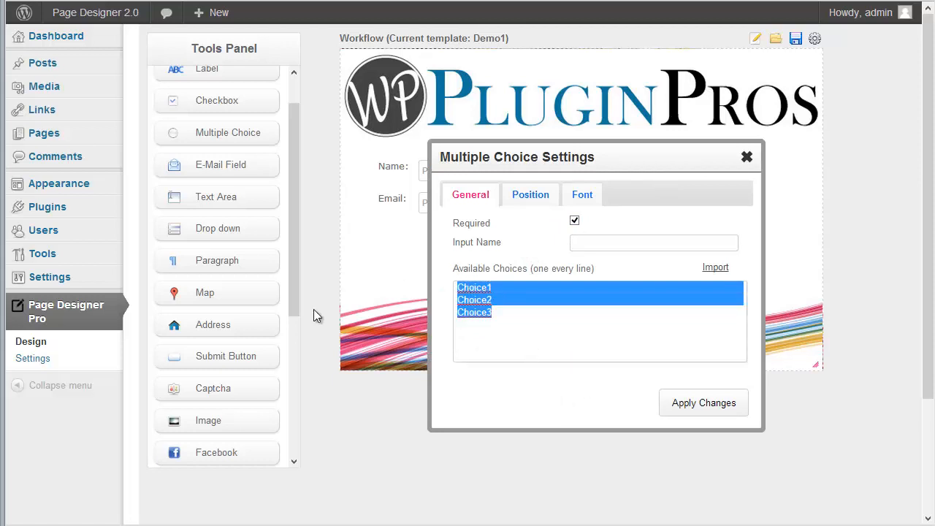
text(Other)
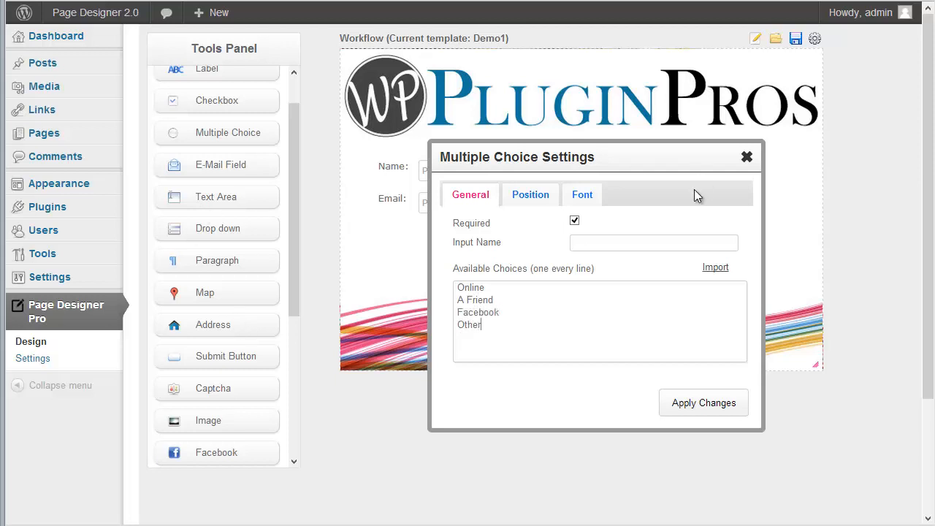
click(616, 242)
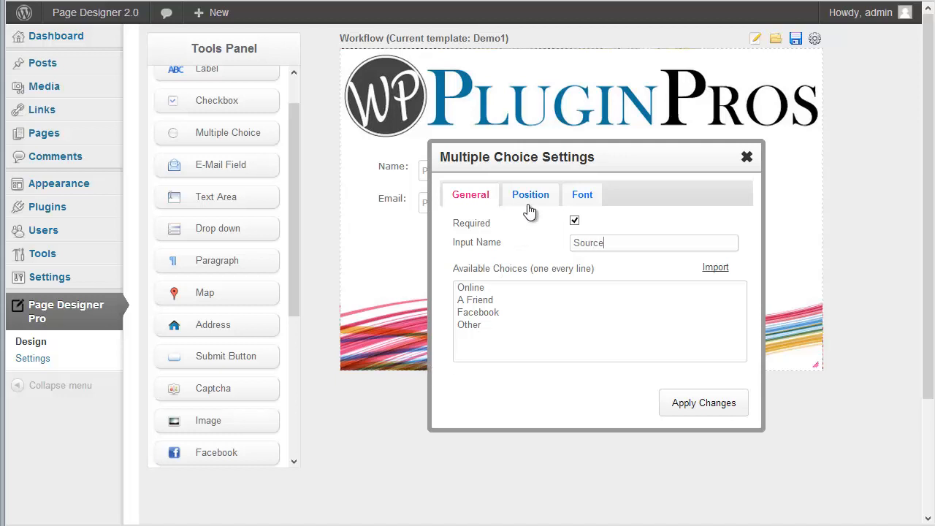
click(705, 403)
Nudge the choice group slightly right and down, then drag a new label above it.
mouse_move(661, 154)
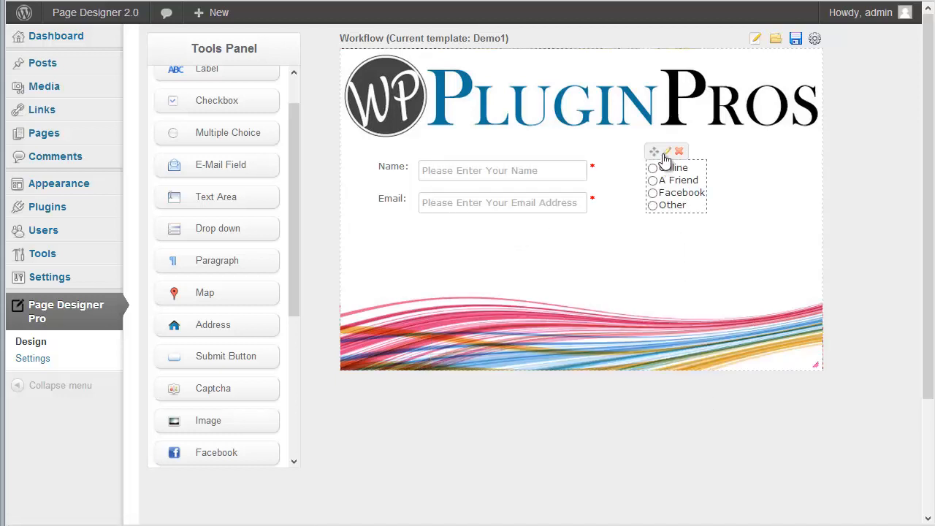
drag(651, 164, 659, 168)
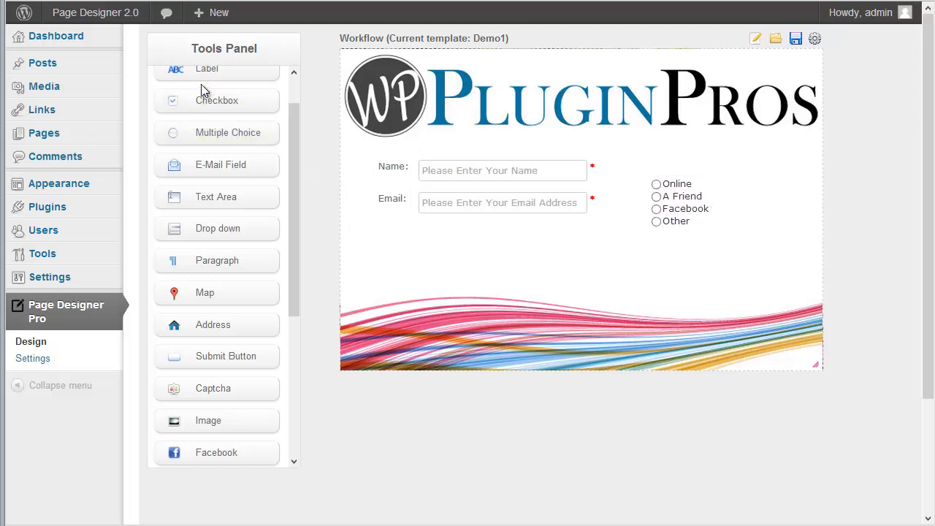
drag(270, 77, 691, 177)
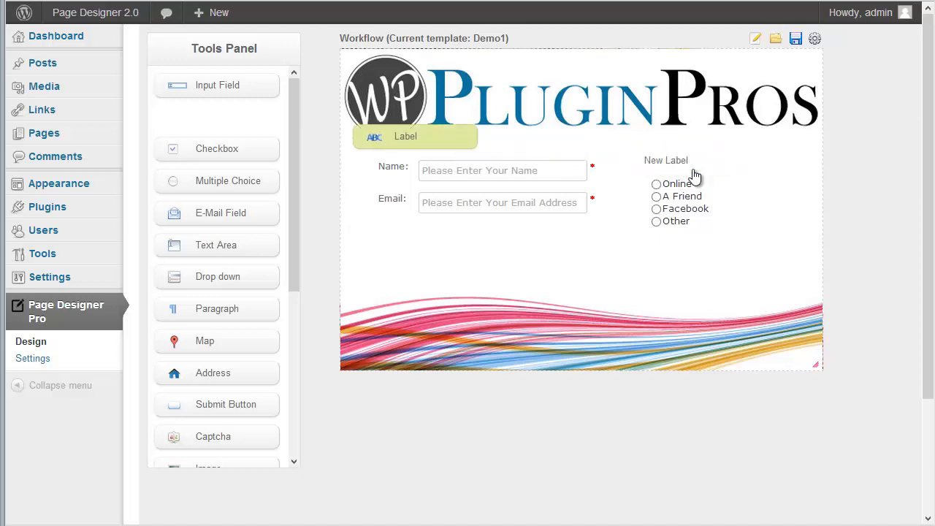
Set the new label's text to 'How did you hear about us?'.
click(668, 146)
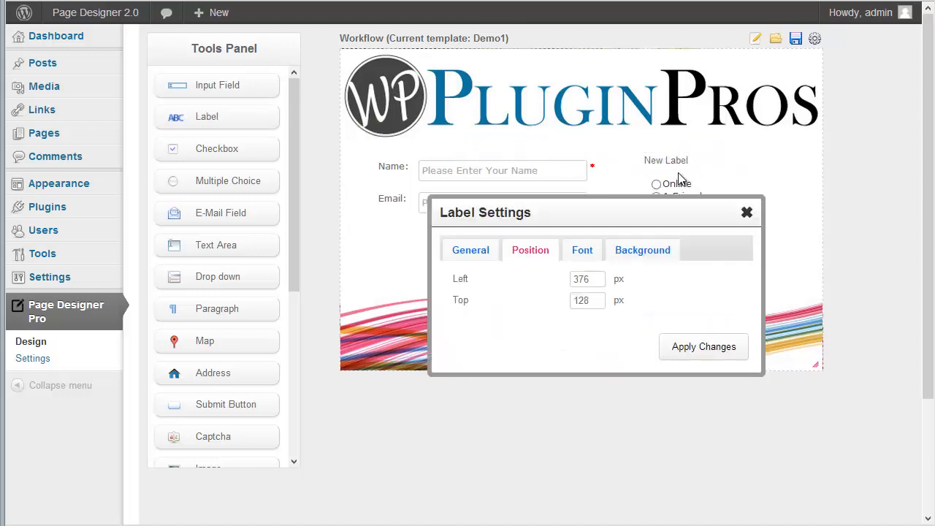
click(470, 250)
drag(516, 298, 322, 320)
text(Hou)
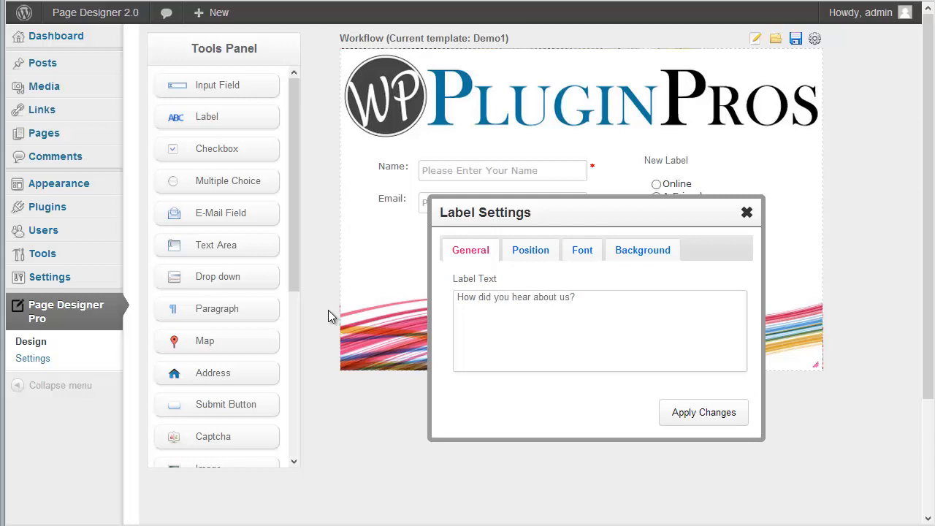
click(731, 417)
Nudge the question label and the choice group so the options align beneath it.
mouse_move(660, 167)
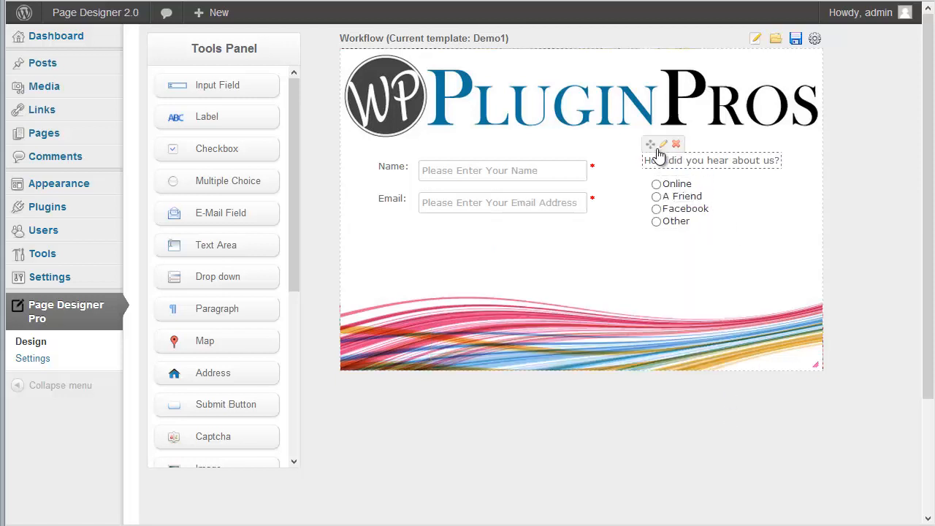
drag(651, 148, 647, 153)
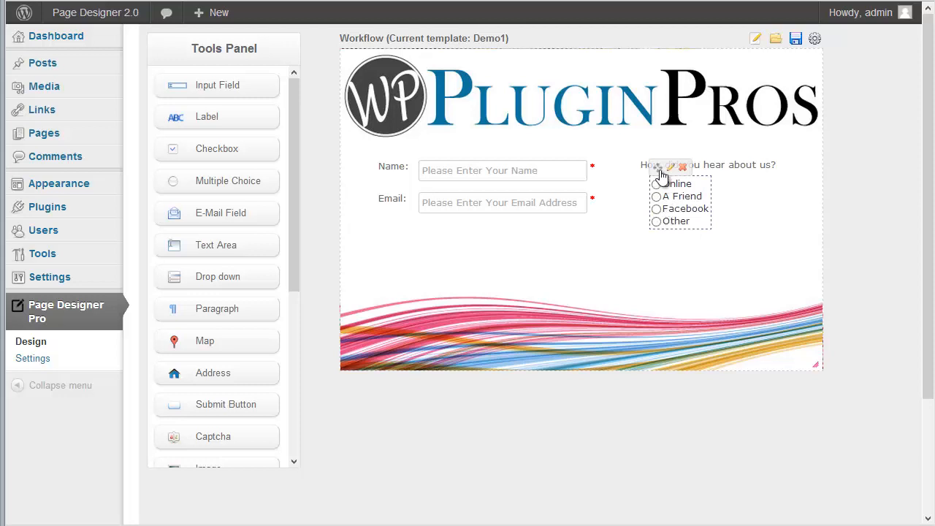
mouse_move(659, 171)
mouse_down()
mouse_move(648, 163)
mouse_move(659, 172)
mouse_up()
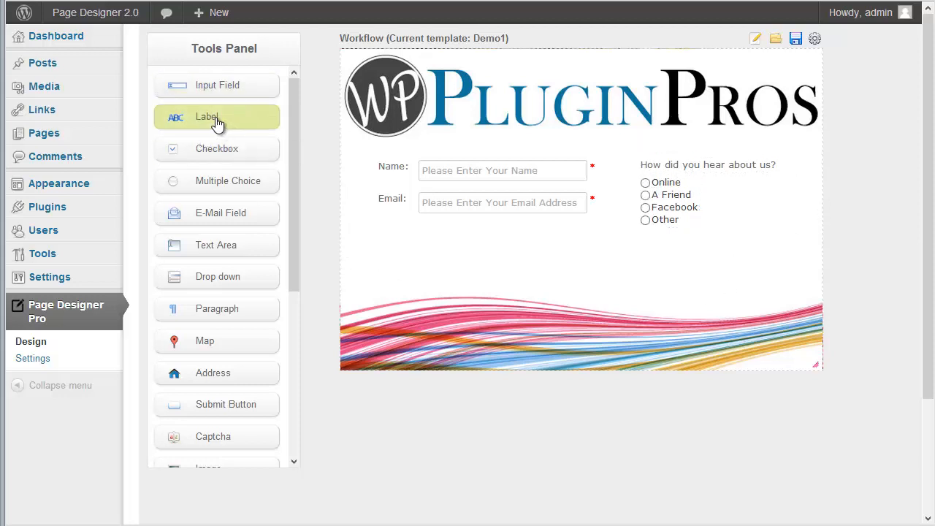
Add a label reading 'Special Offer - Do You Want a 10% Discount?'.
drag(205, 117, 445, 253)
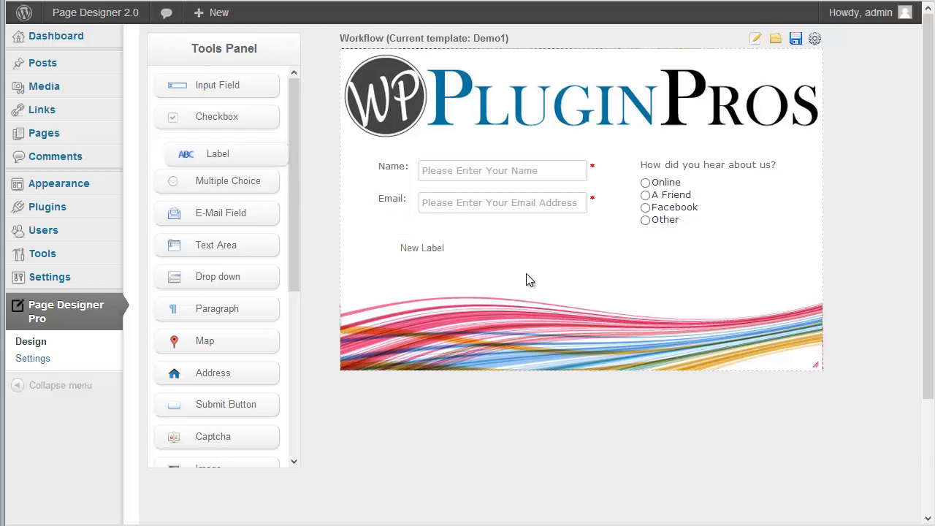
click(420, 234)
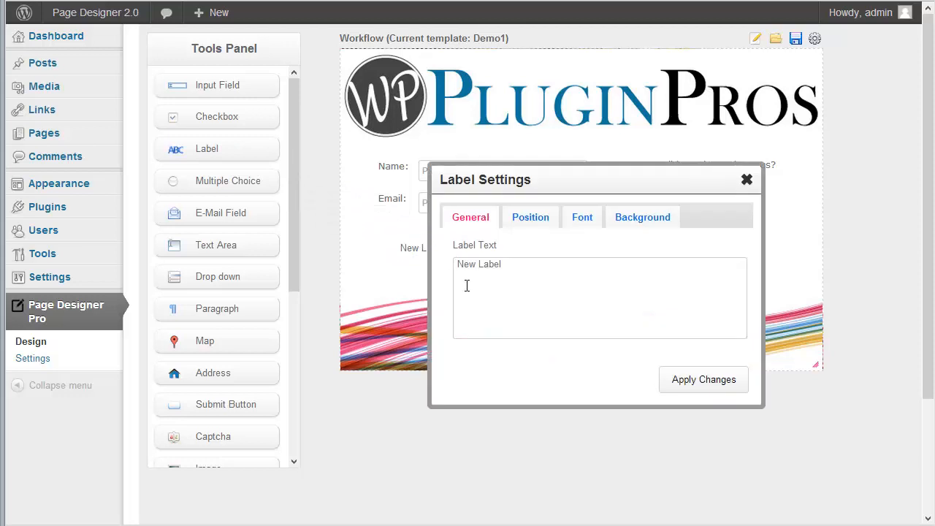
drag(524, 267, 407, 270)
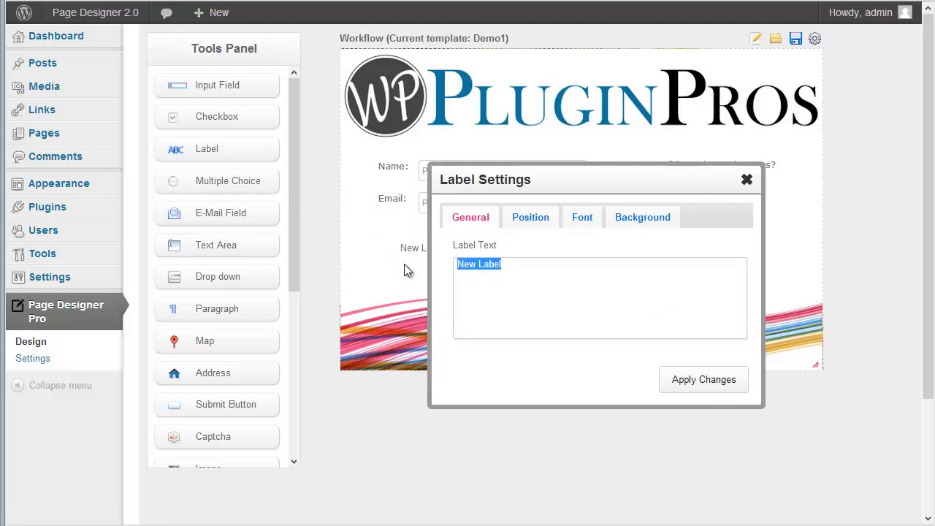
text(Special Offer - Do You Want a 10% Discount?)
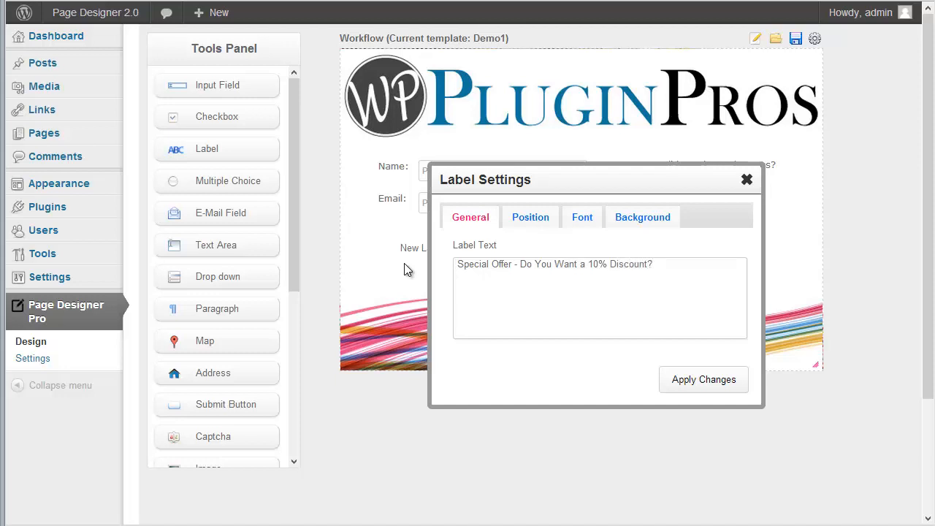
Style the offer label in Comic Sans MS, 16 px, pink #fc08cf.
click(583, 220)
click(629, 248)
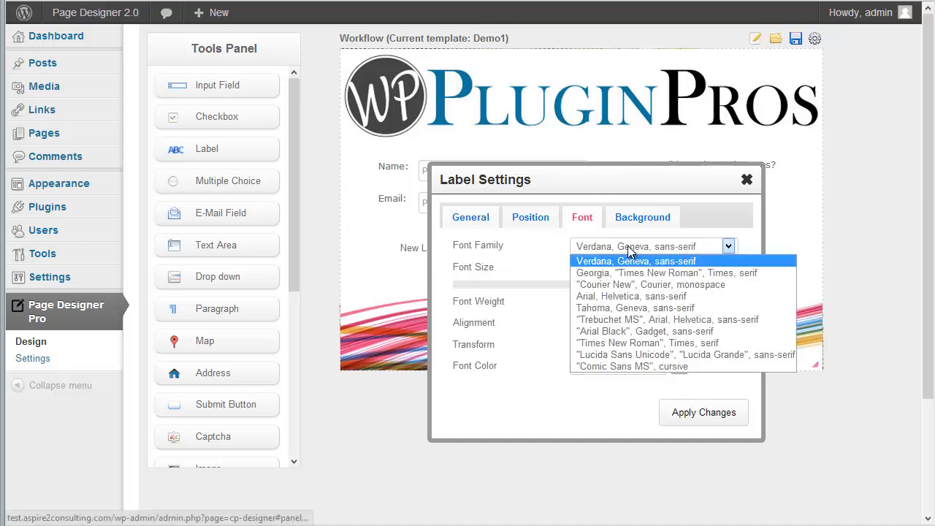
click(632, 366)
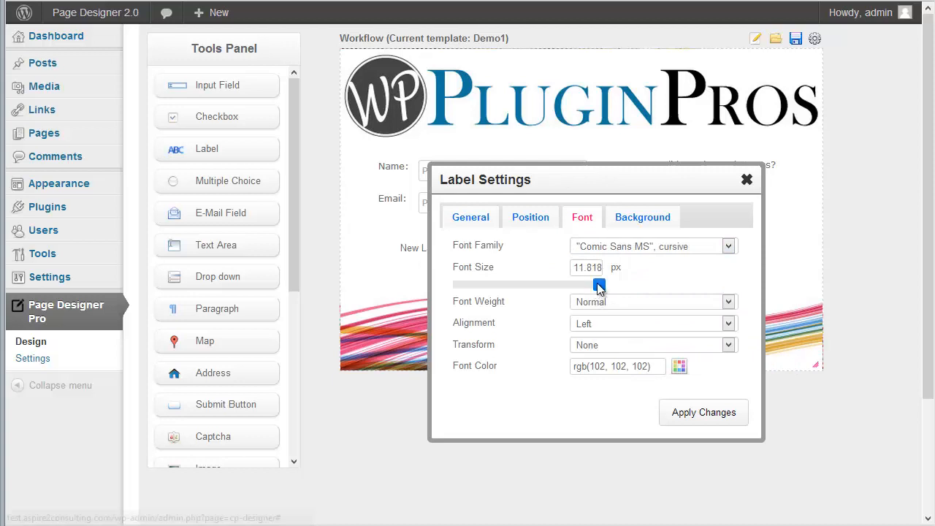
drag(597, 286, 647, 294)
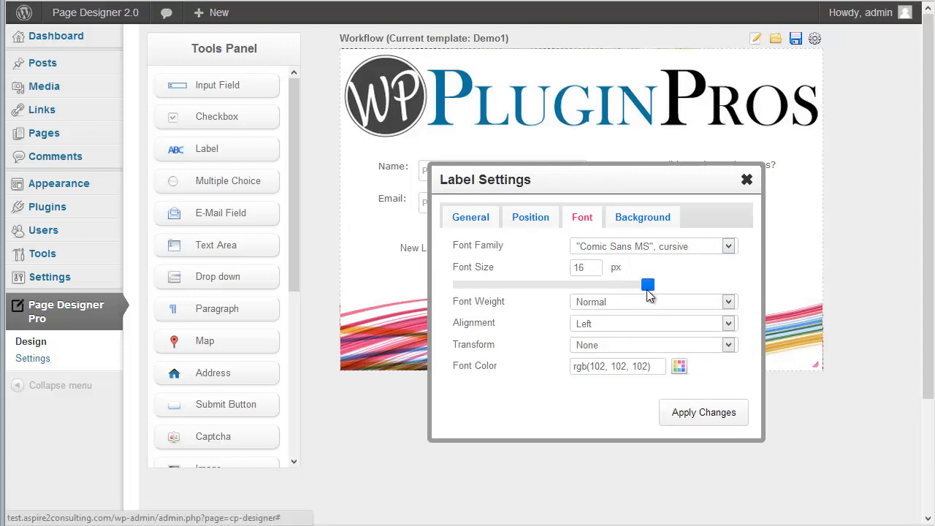
click(678, 366)
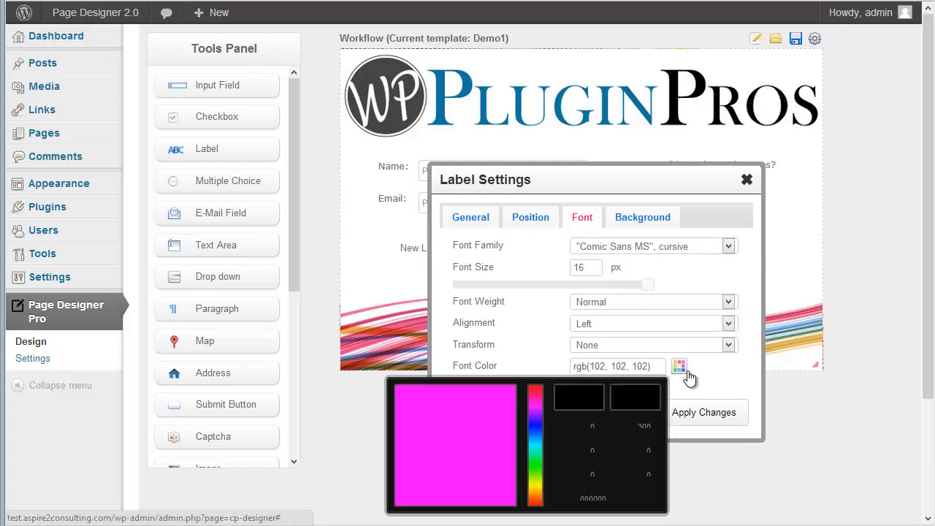
drag(535, 400, 518, 395)
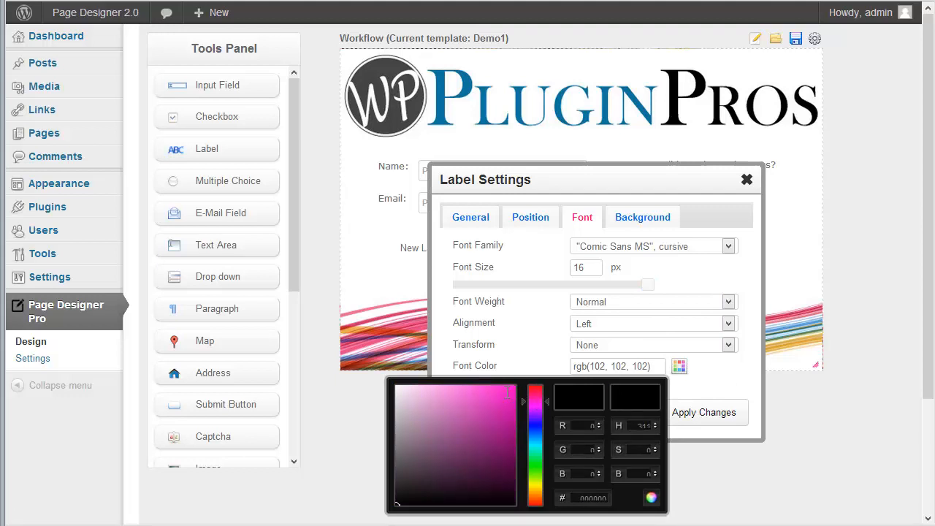
click(512, 388)
click(651, 497)
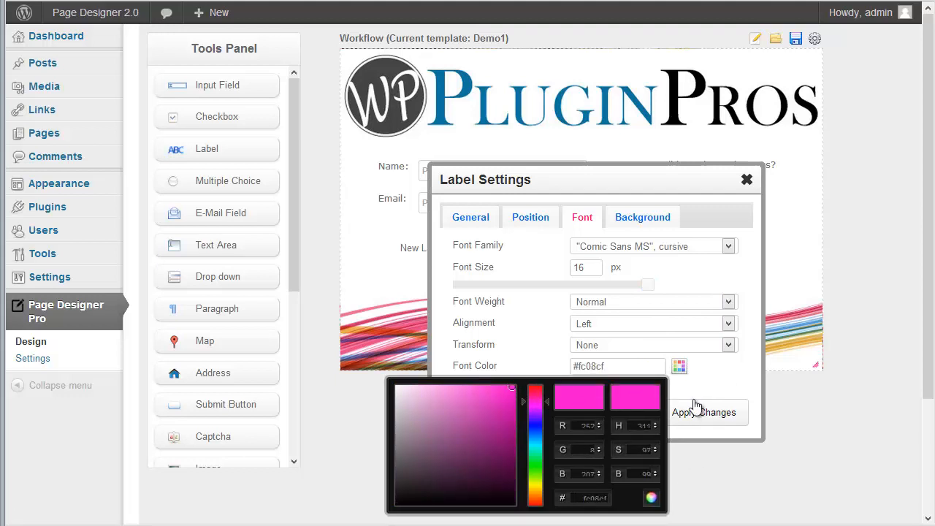
click(705, 417)
Move the offer label to sit just below the Email field.
mouse_move(434, 250)
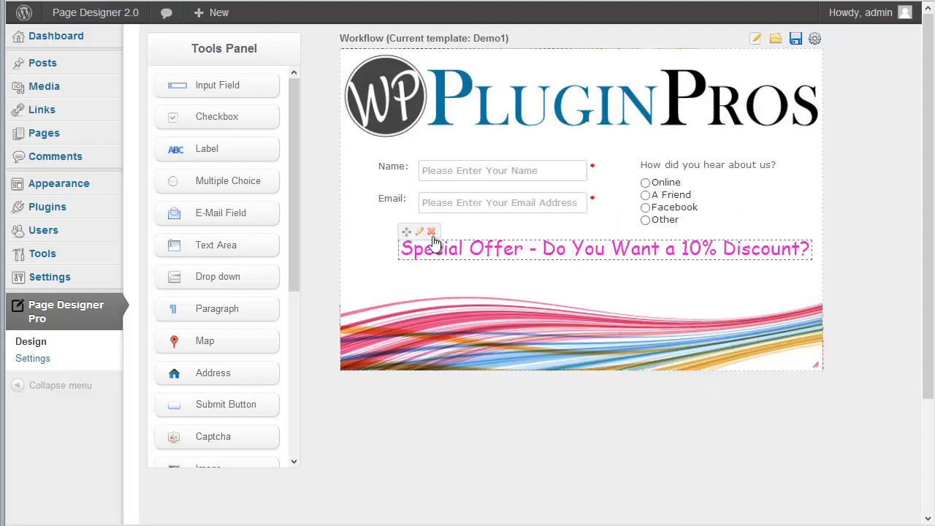
drag(406, 232, 382, 235)
mouse_move(514, 239)
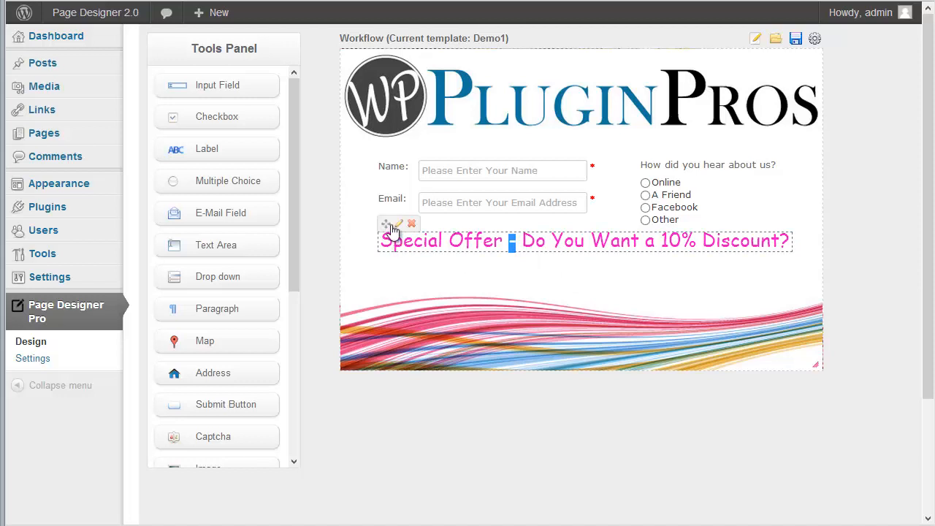
drag(391, 232, 418, 265)
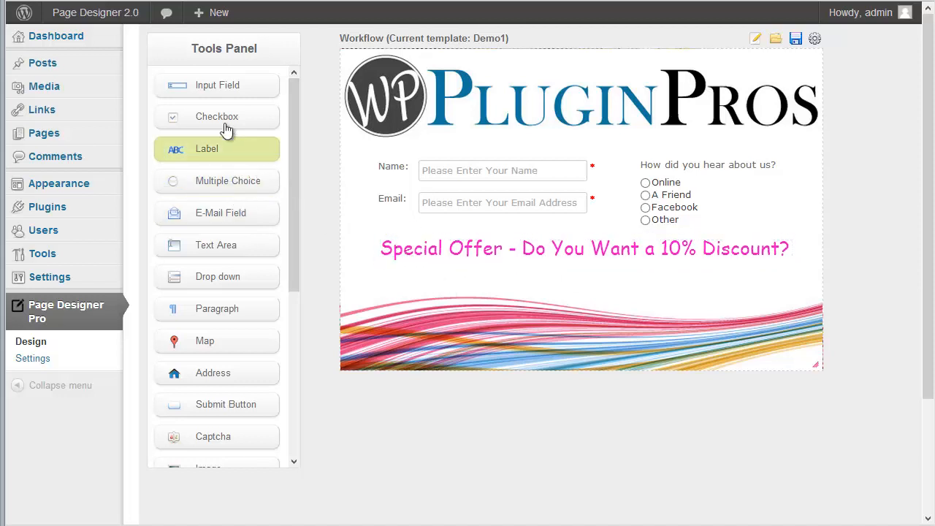
Add a checkbox 'Check Here to Get More Info' named DiscountInfo, aligned under the offer label.
drag(250, 114, 424, 278)
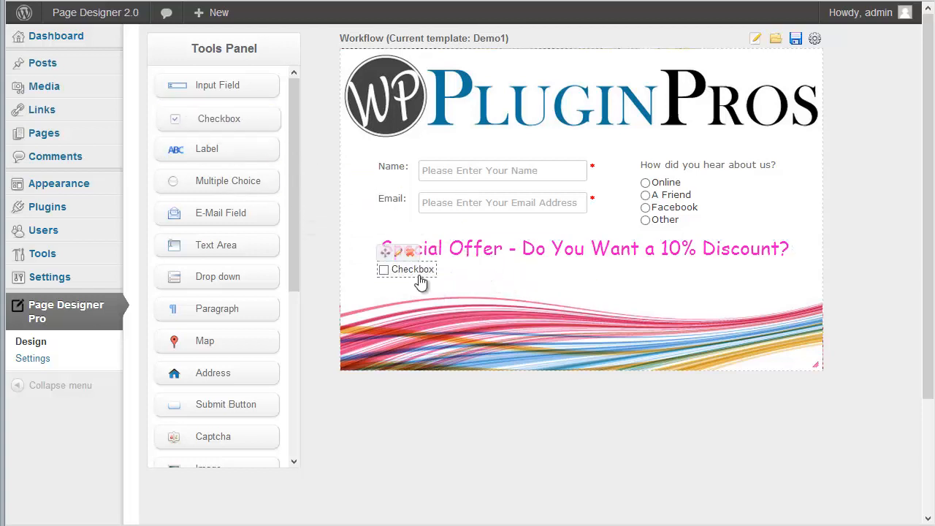
click(399, 255)
drag(507, 271, 393, 277)
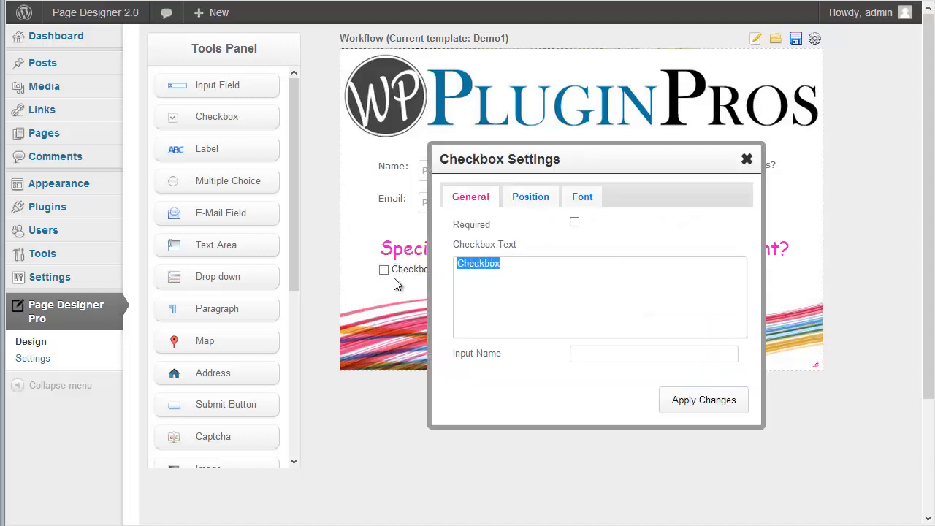
text(Check Here to Get More Info)
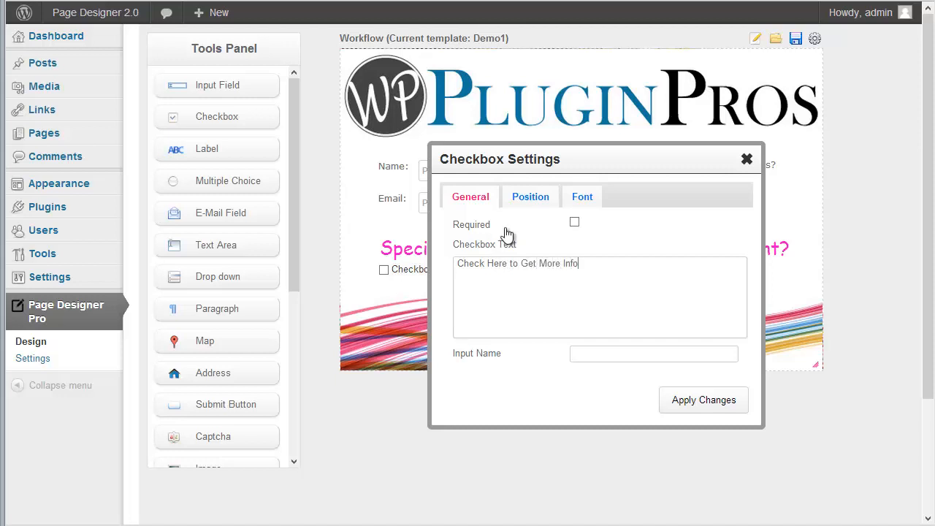
key(Tab)
text(DiscountInfo)
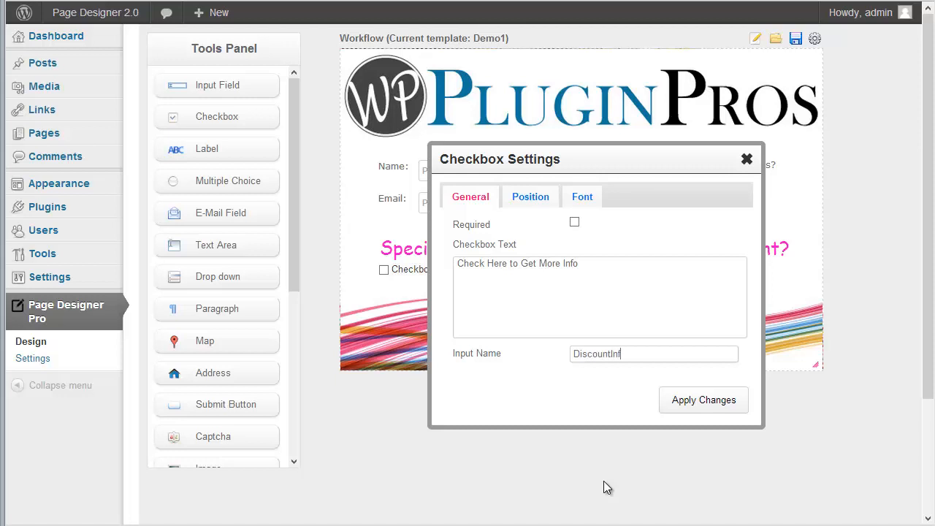
click(714, 411)
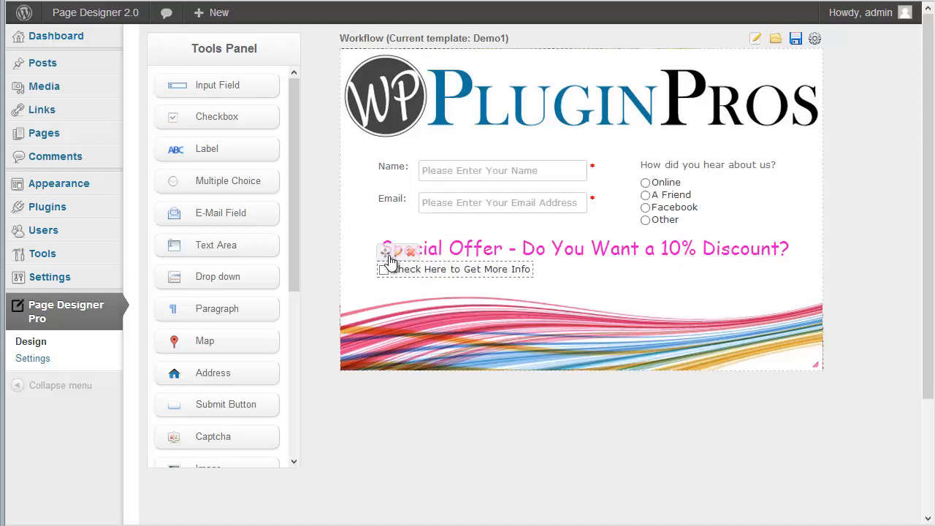
drag(389, 261, 398, 260)
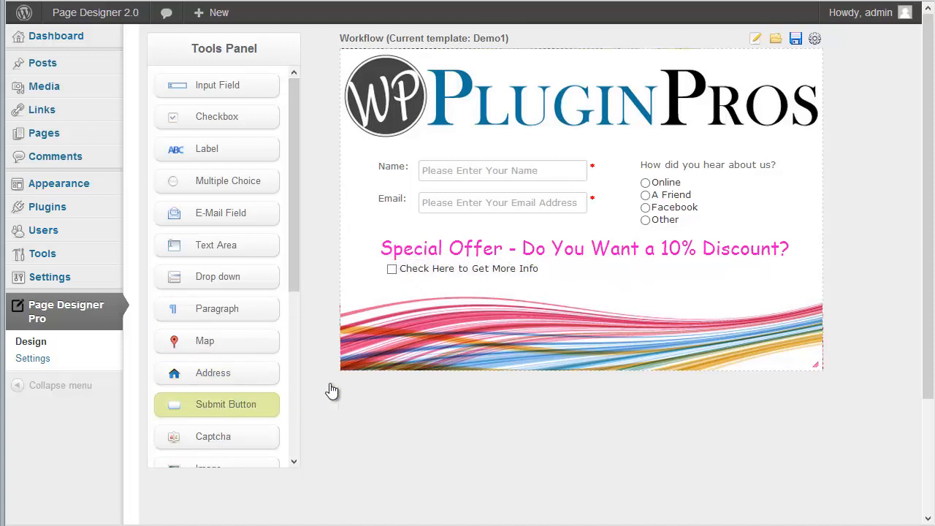
Add a Submit button beside the checkbox and open its size settings.
drag(331, 391, 702, 293)
mouse_move(664, 290)
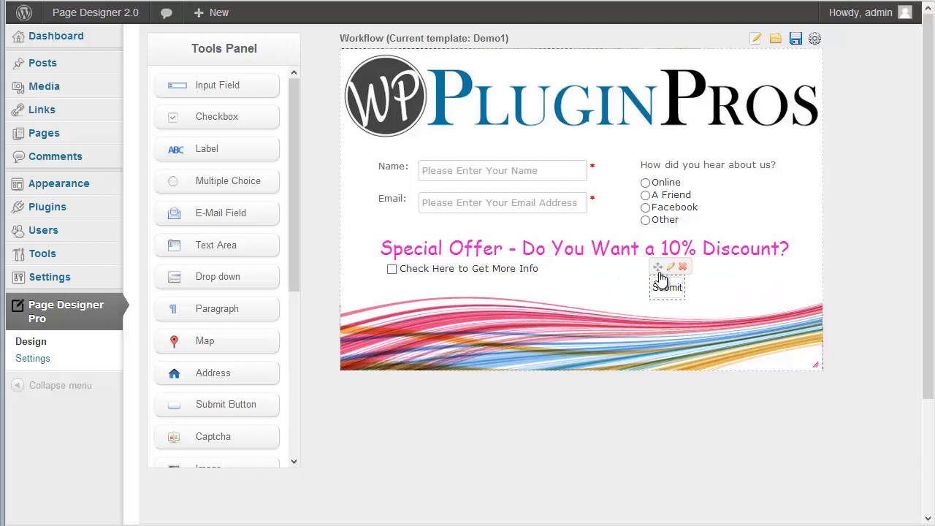
click(673, 268)
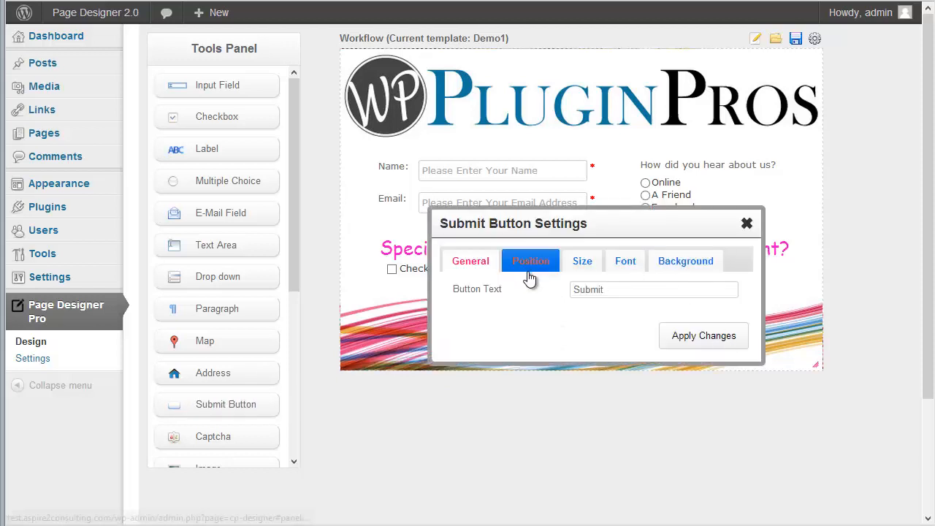
click(582, 262)
drag(591, 288, 560, 287)
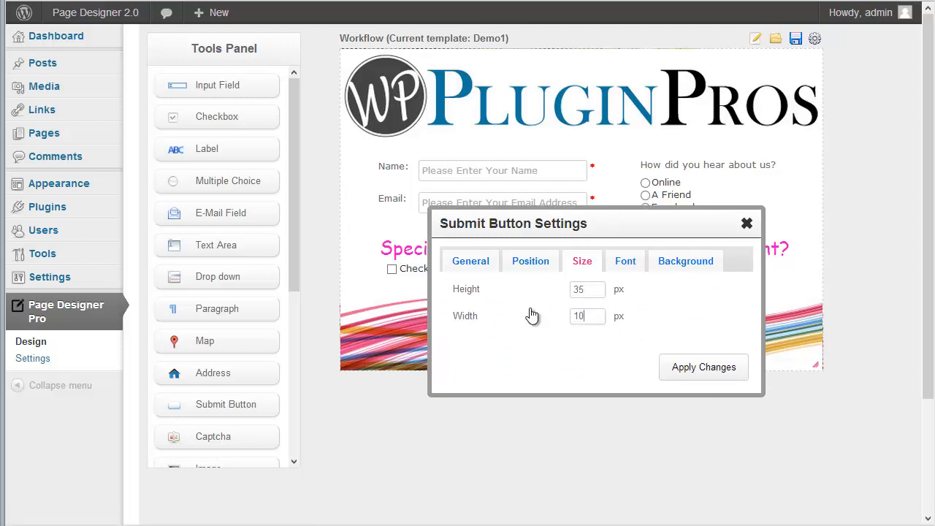
Set the Submit button's label font to Tahoma, 18 px, bold.
click(620, 263)
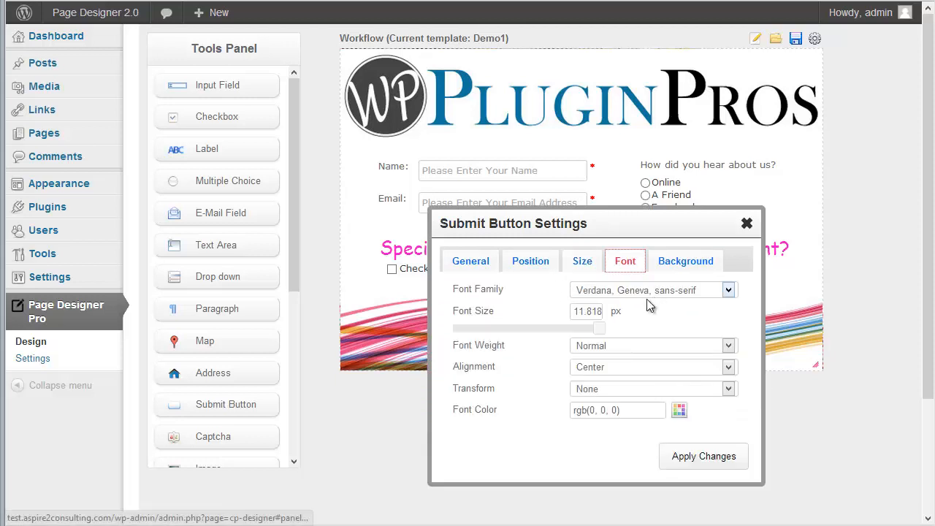
click(626, 290)
click(613, 348)
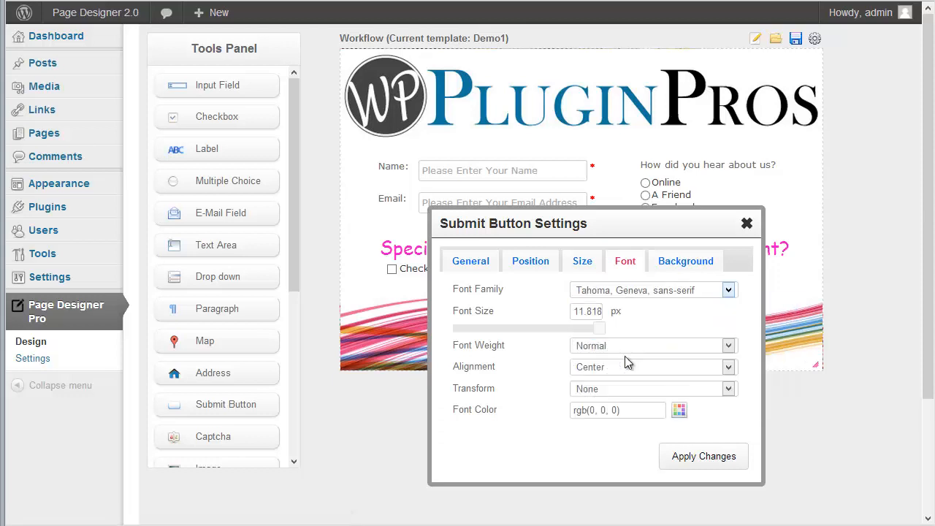
drag(600, 329, 670, 326)
click(618, 347)
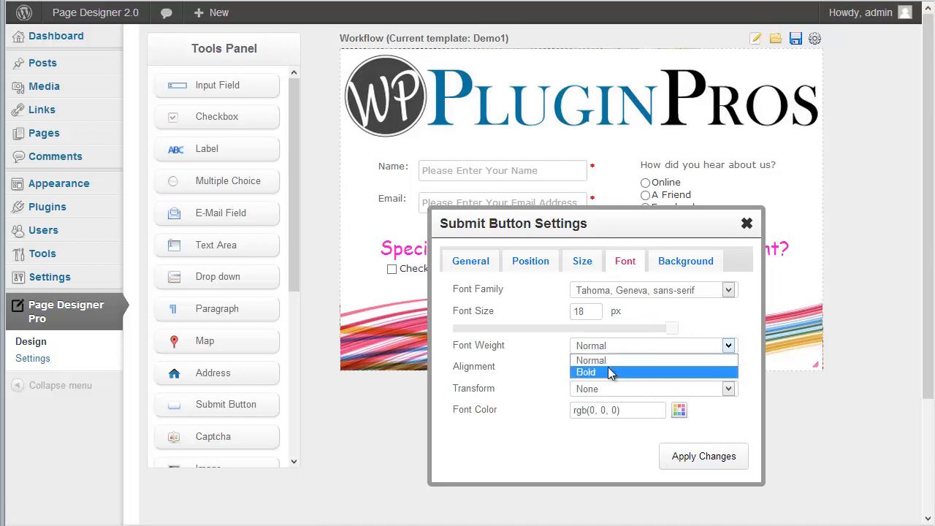
click(612, 373)
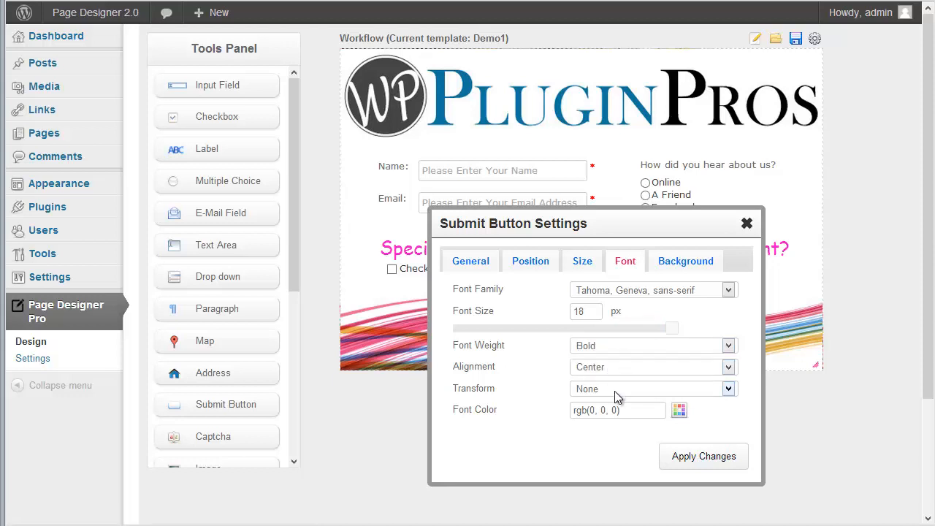
Colour the button's label bright yellow (#eaff05).
click(678, 409)
click(535, 368)
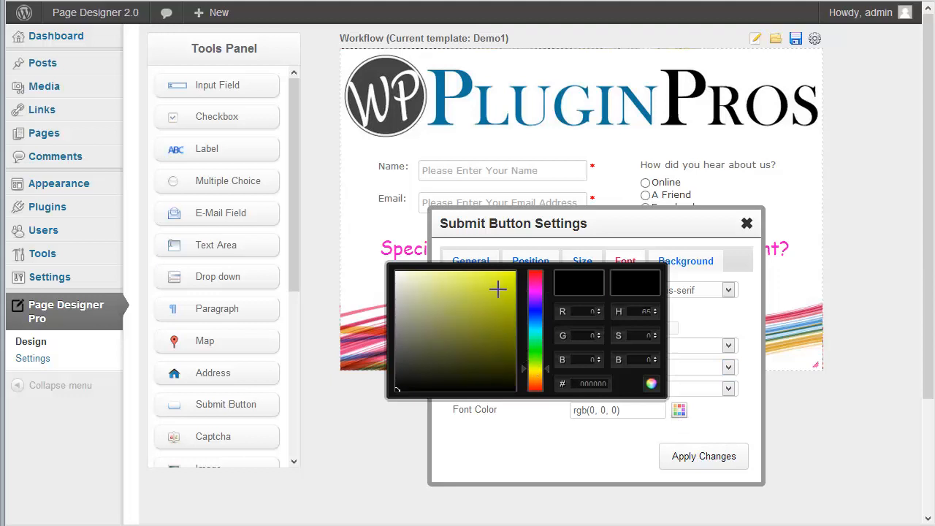
drag(497, 290, 513, 269)
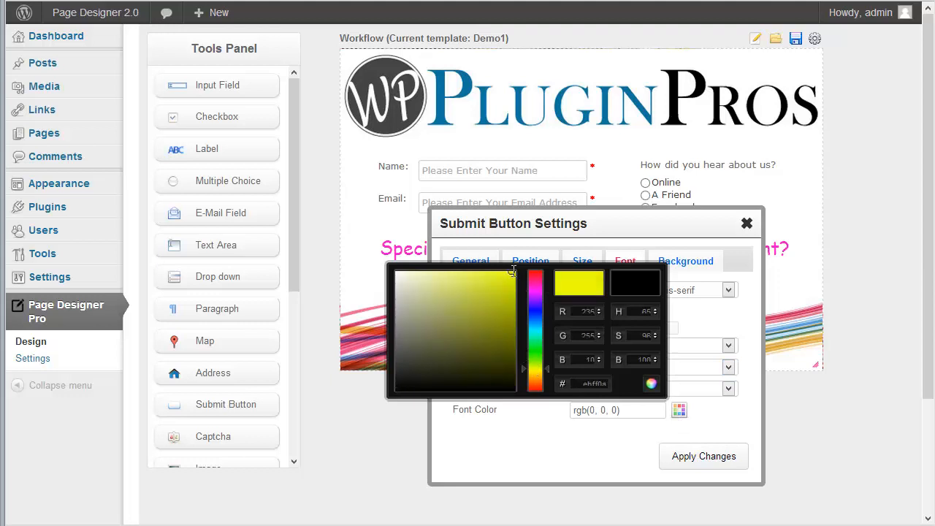
click(651, 384)
click(723, 425)
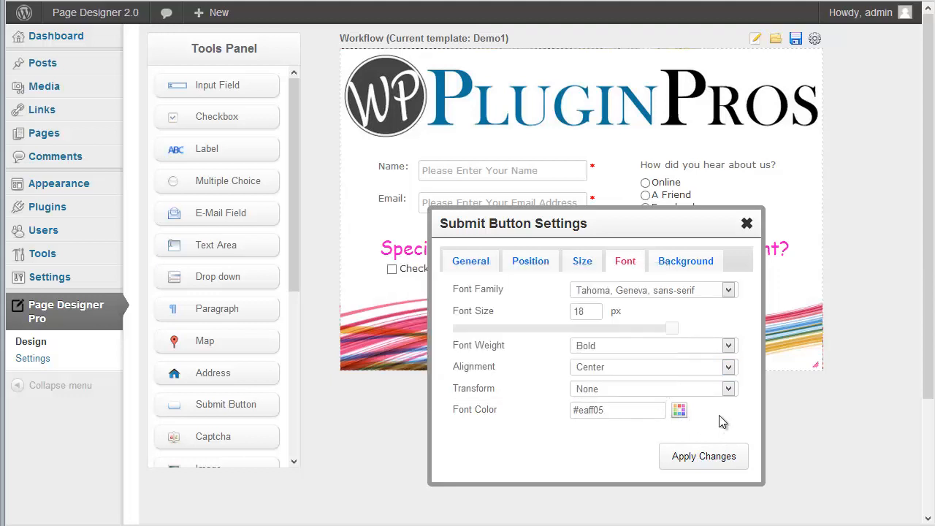
Give the button a bright blue (#0011ff) background and apply the styling.
click(701, 262)
click(679, 290)
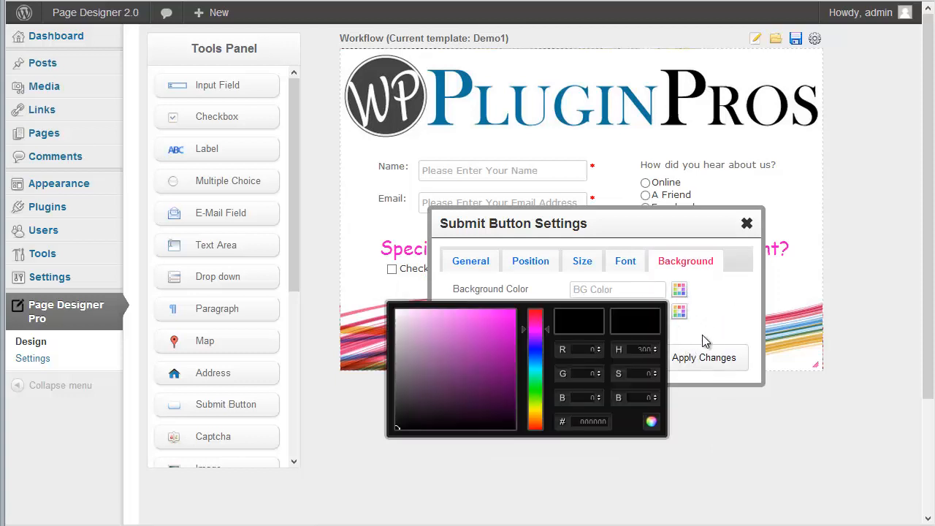
drag(534, 332, 534, 344)
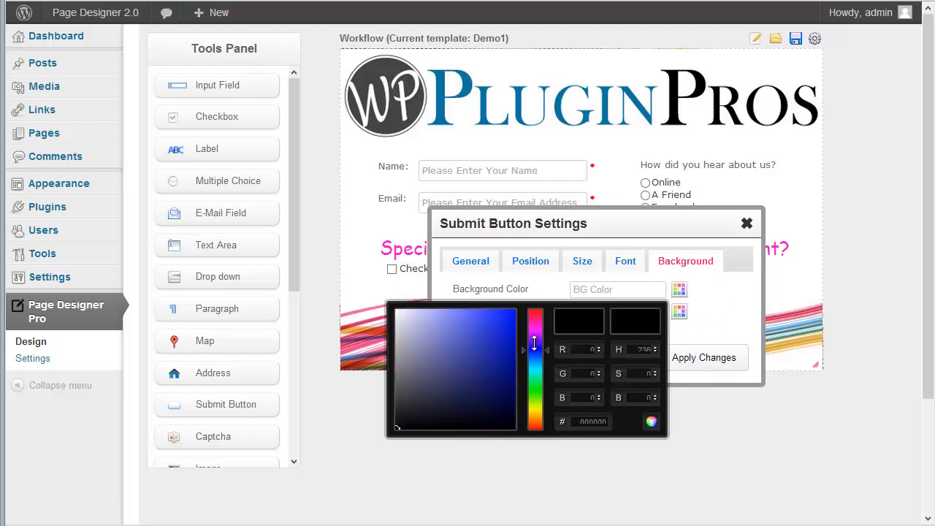
click(513, 313)
click(651, 422)
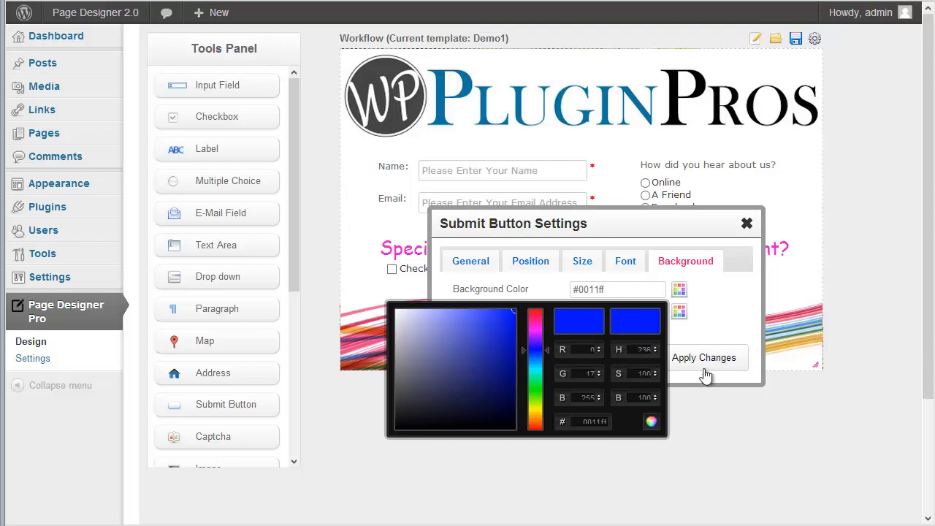
click(703, 361)
Nudge the Submit button slightly right and save the Demo1 template, dismissing the alert.
mouse_move(716, 292)
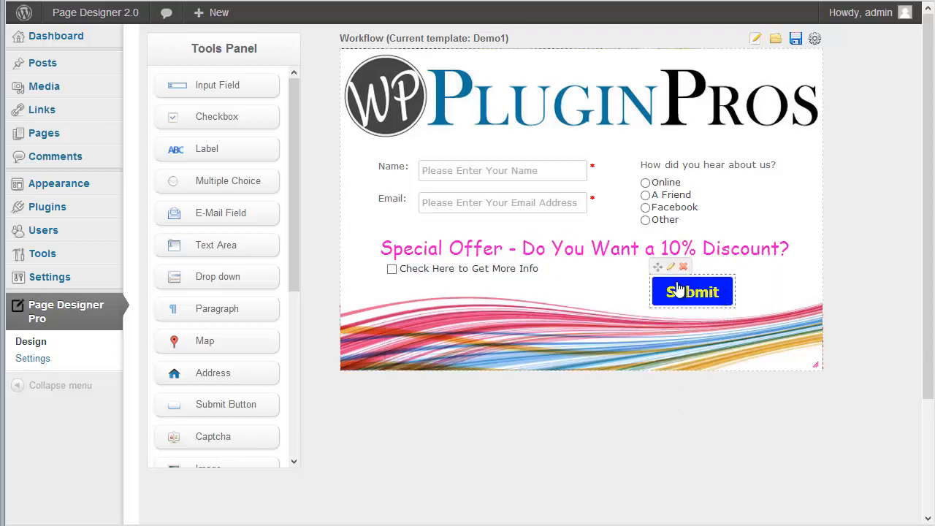
drag(659, 272, 679, 271)
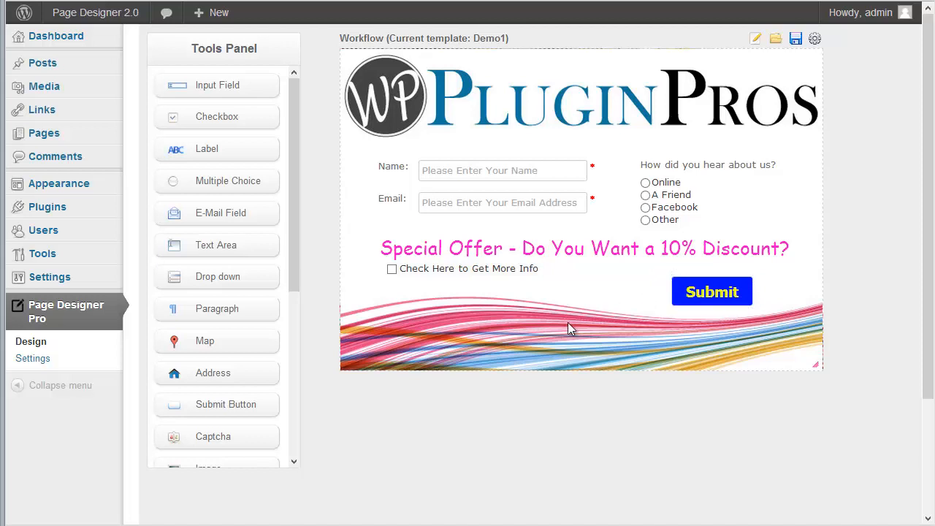
click(795, 38)
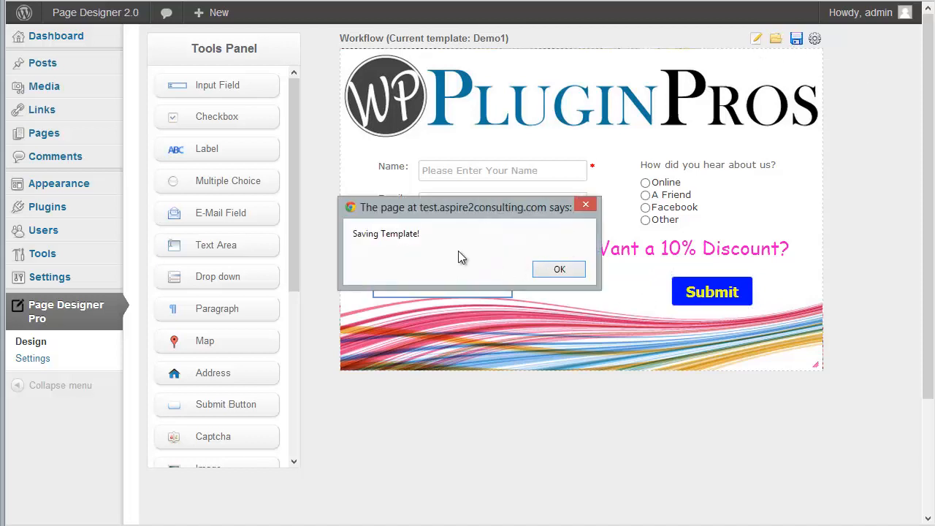
click(559, 272)
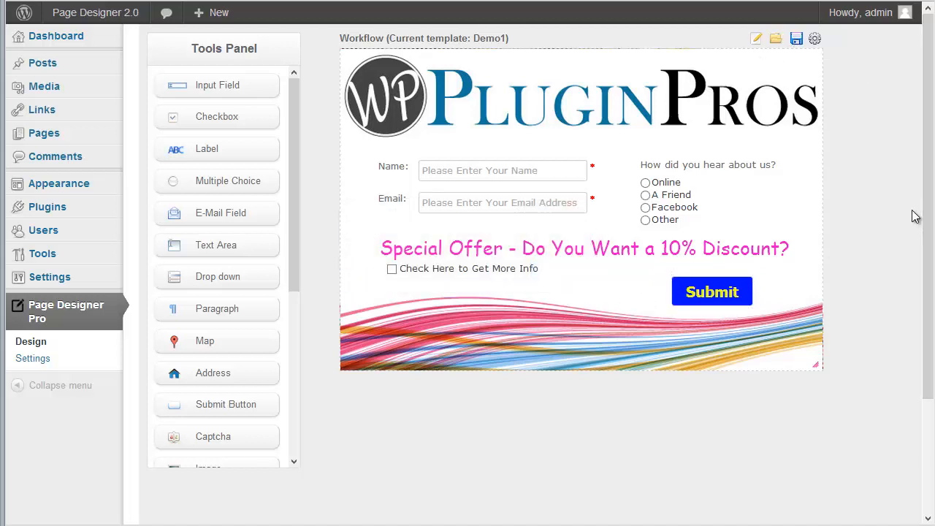
Start a new WordPress page titled MyDemoContactForm.
mouse_move(46, 138)
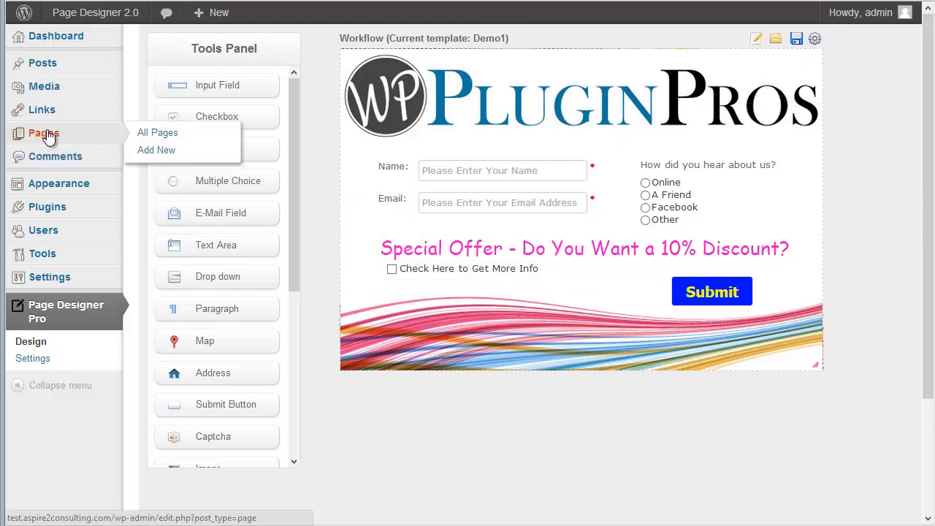
click(179, 132)
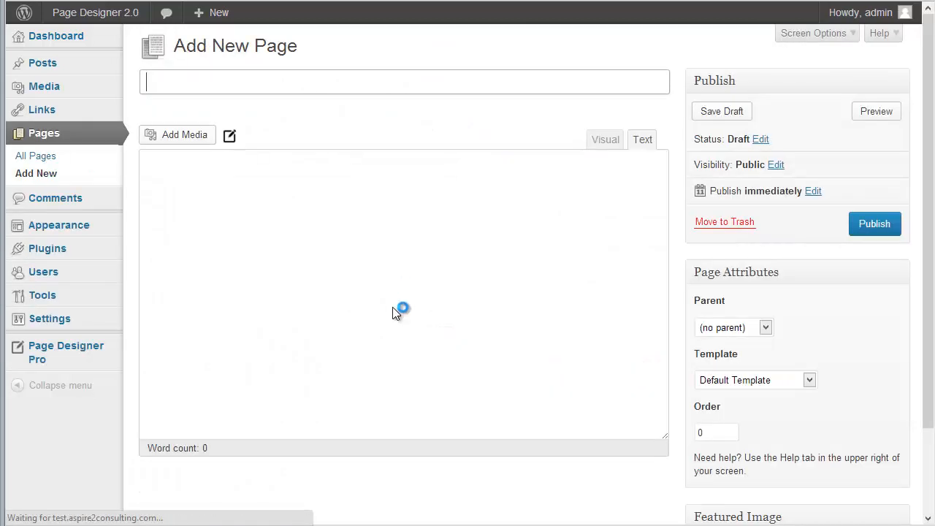
text(MyDemo)
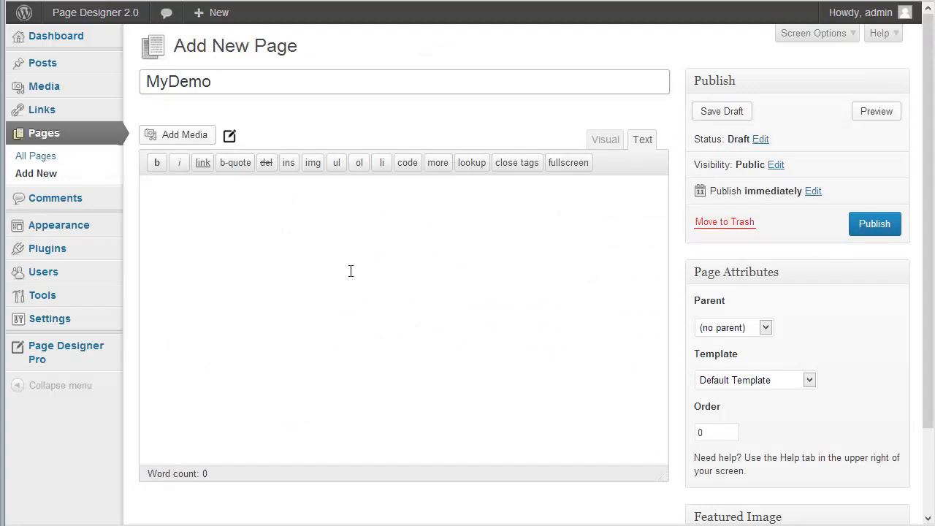
text(ContactForm)
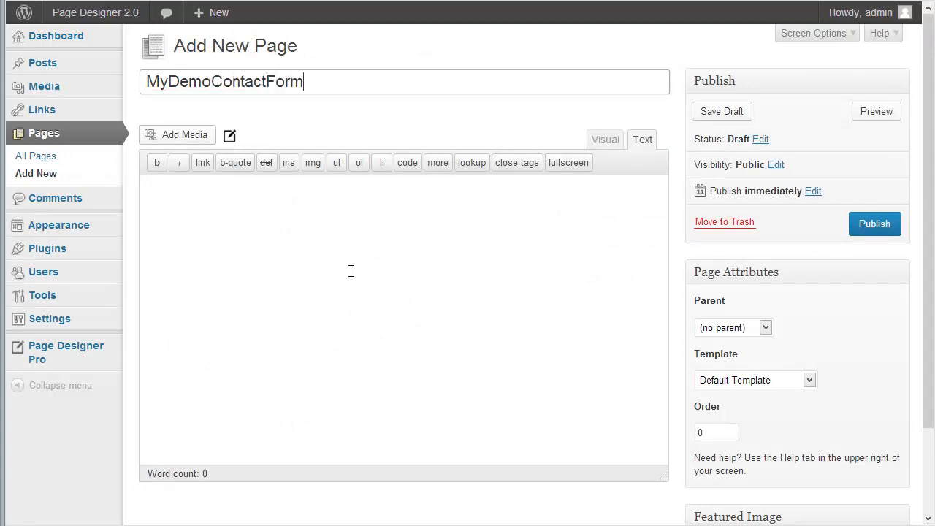
click(351, 271)
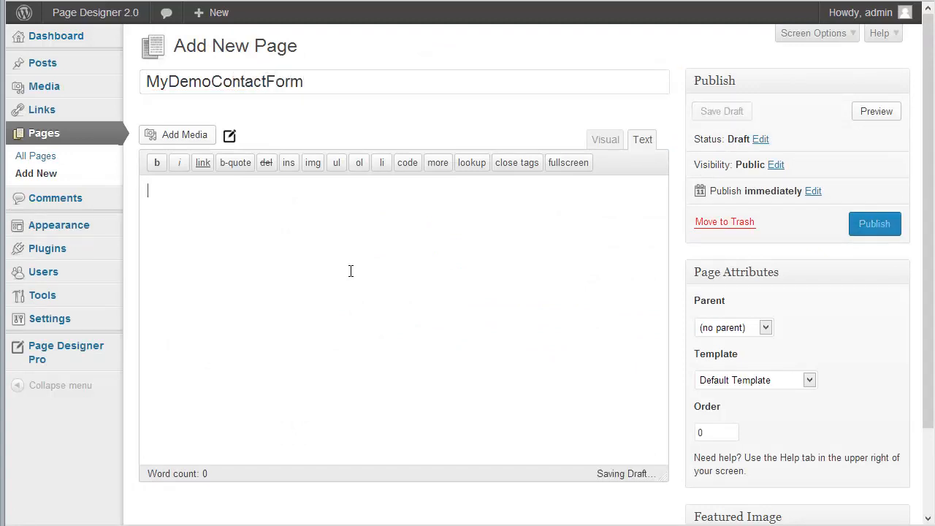
Insert the Demo1 contact form, publish the page and view it live.
click(229, 135)
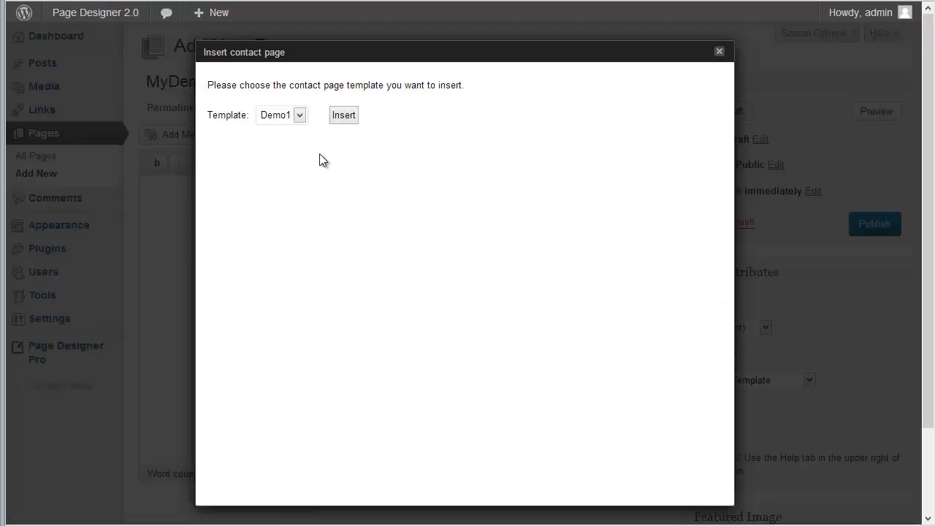
click(285, 131)
click(345, 115)
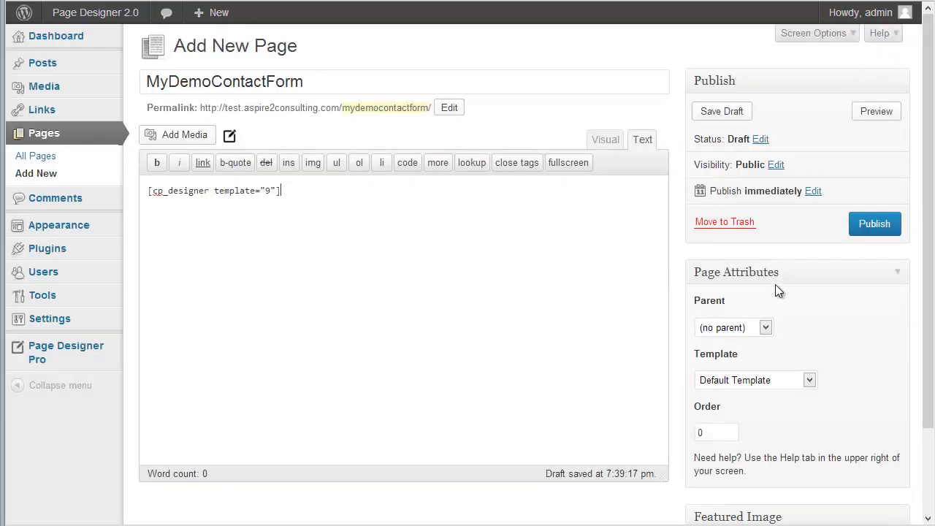
click(873, 226)
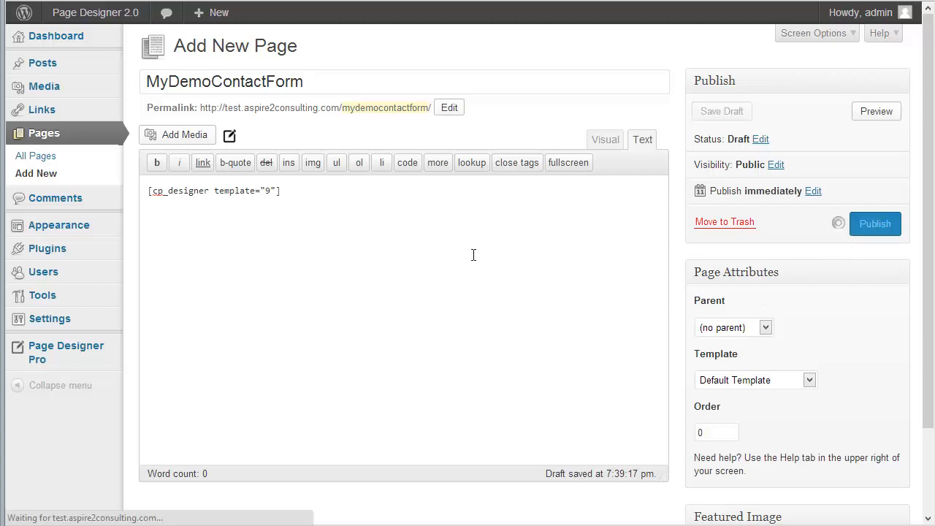
click(241, 82)
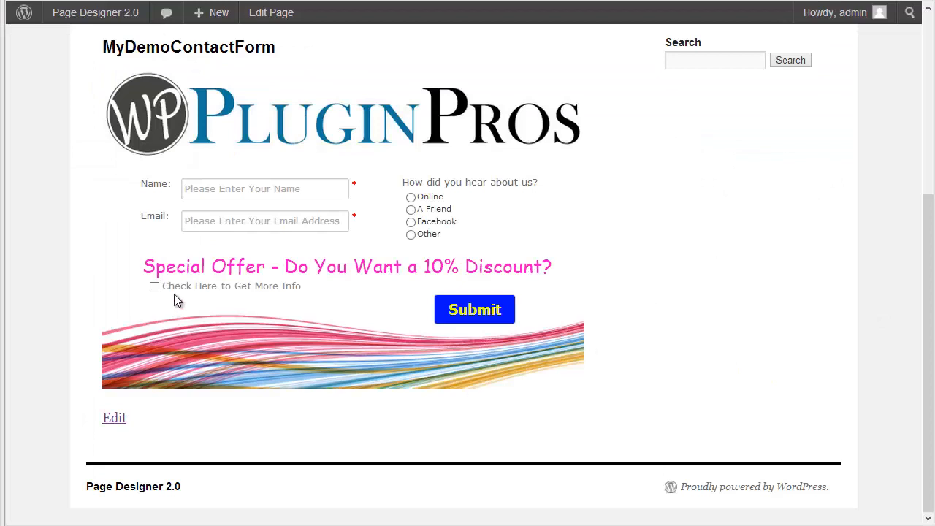
Enter a name and e-mail address, choose Facebook, and tick the more-info checkbox.
click(204, 197)
text(Don)
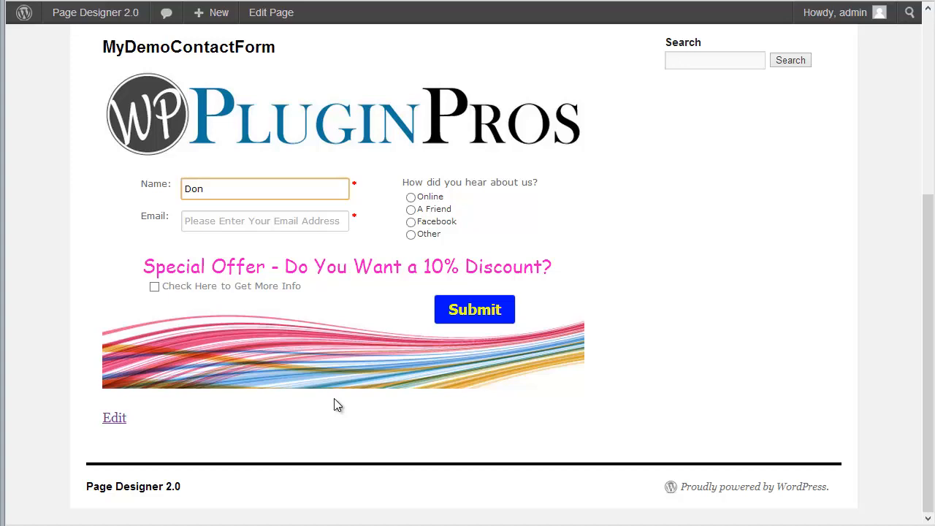
key(Tab)
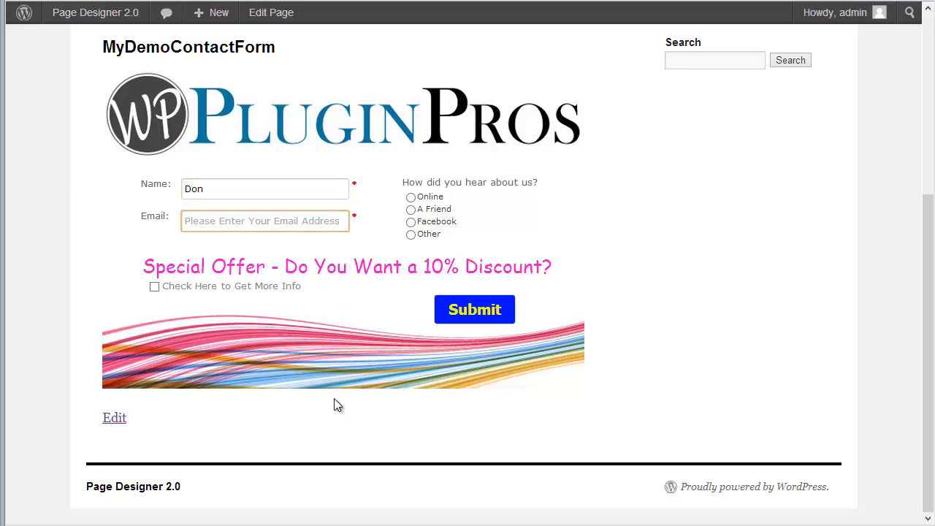
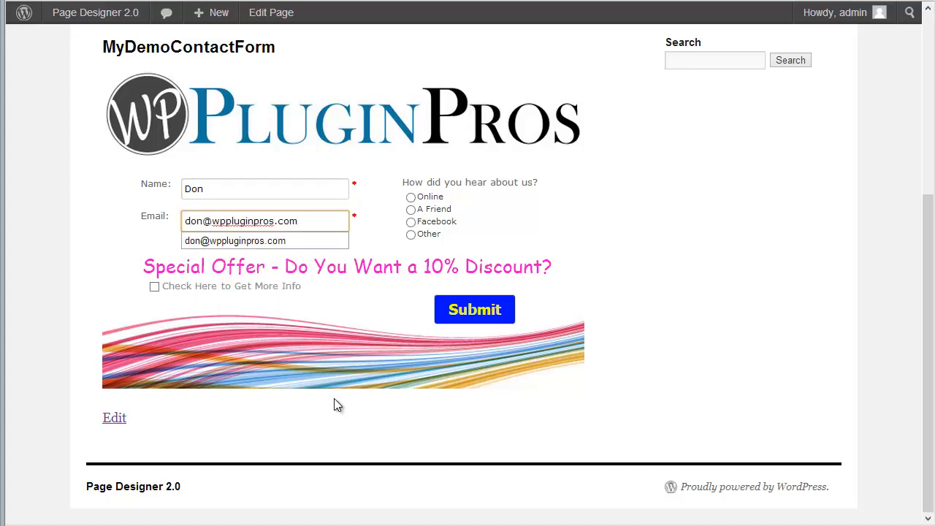
key(Tab)
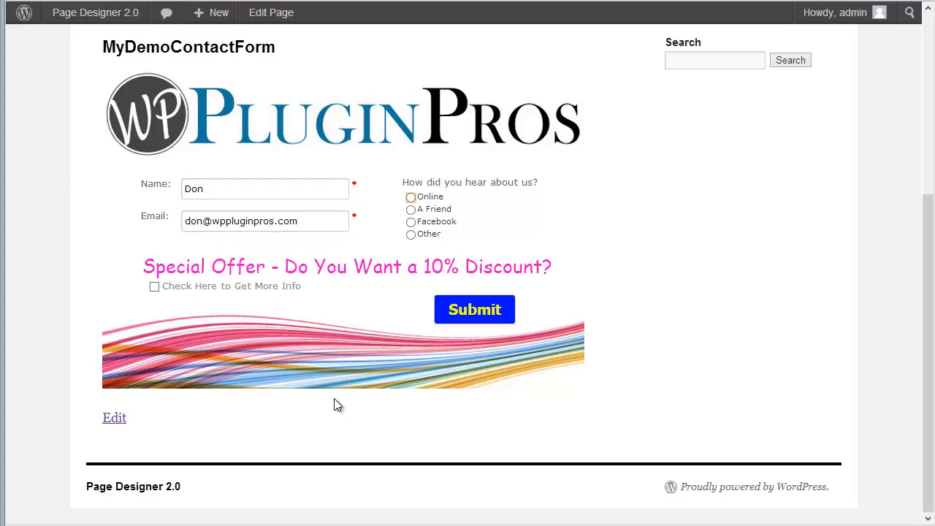
click(410, 221)
click(154, 286)
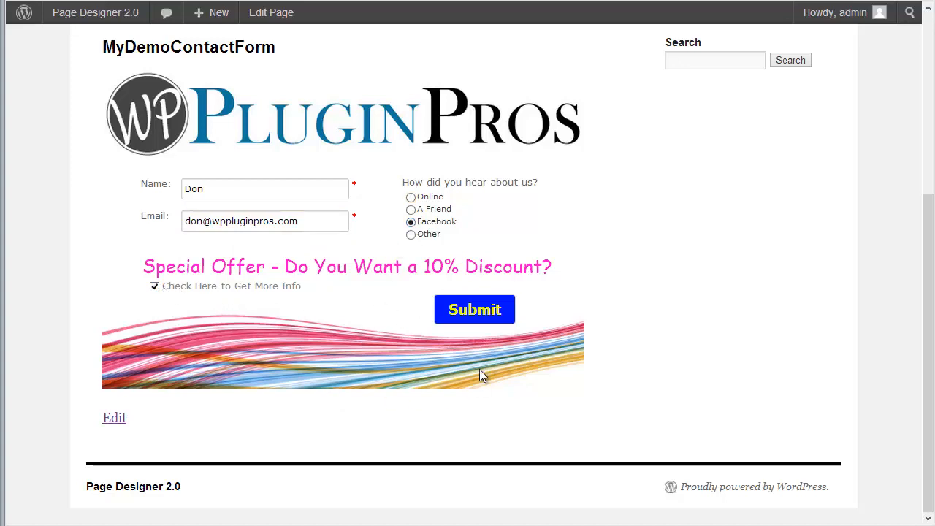